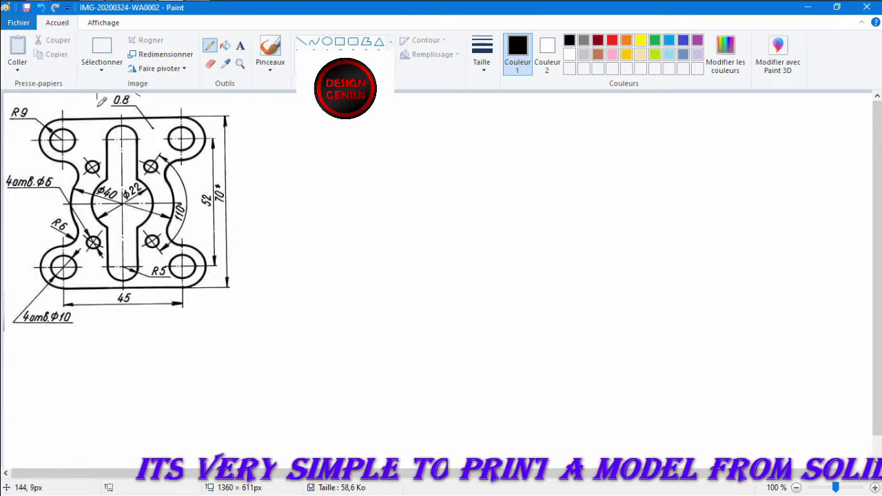
- Circle the 0.8 thickness label on the Paint drawing, then return to SOLIDWORKS part PAT1
mouse_move(97, 96)
mouse_down()
mouse_move(149, 90)
mouse_move(130, 105)
mouse_move(140, 101)
mouse_up()
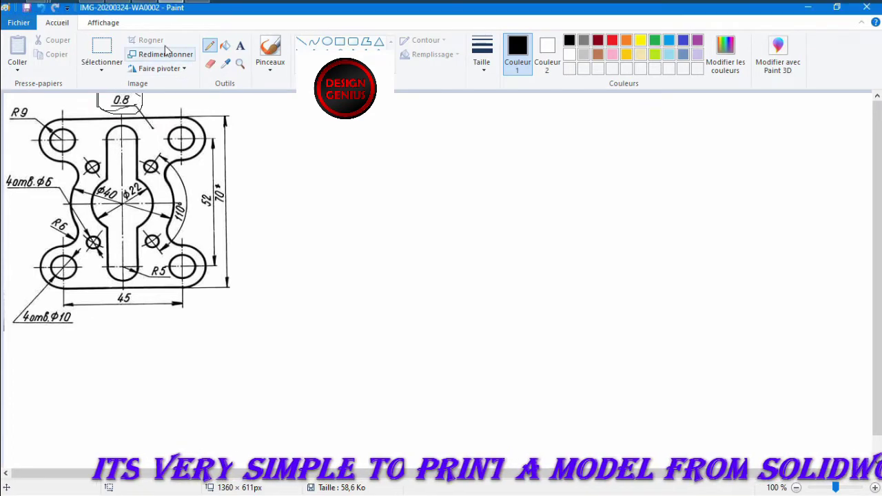
click(136, 5)
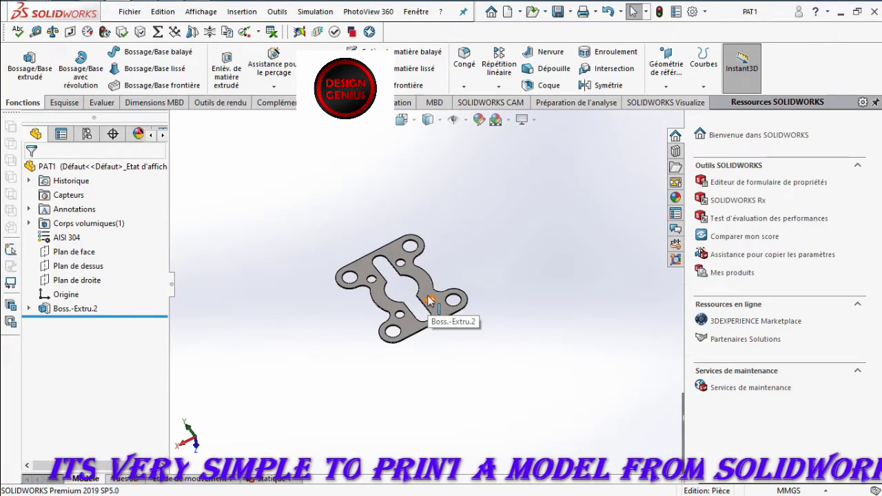
- Turn the PAT1 plate to the Normal To view
scroll(427, 300, down, 5)
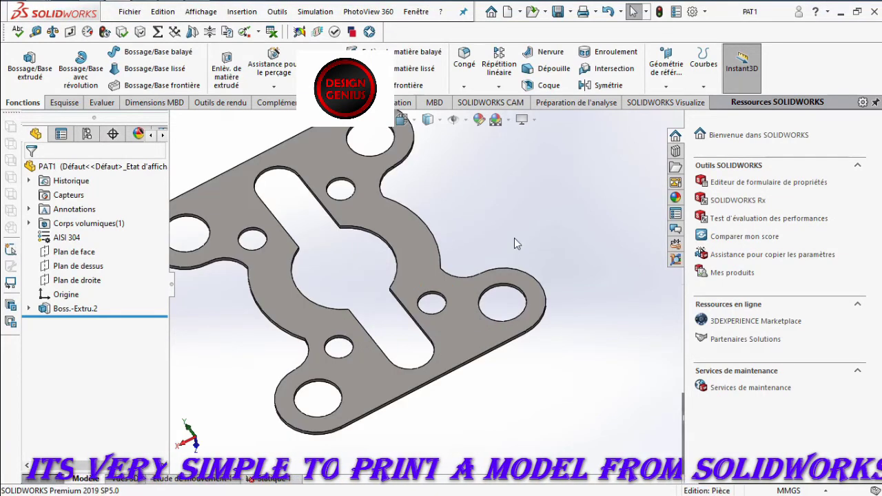
key(space)
click(333, 322)
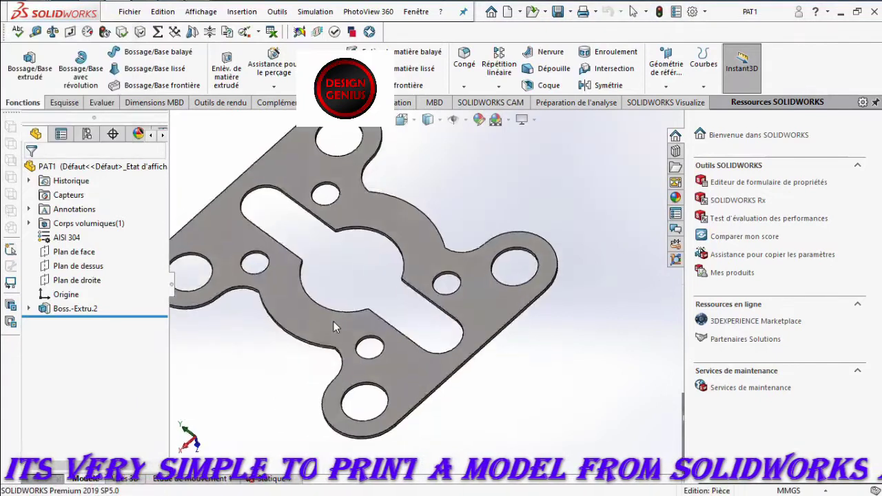
- Edit sketch Esquisse1 of Boss.-Extru.2 and zoom around its dimensions, such as 52.00
right_click(65, 309)
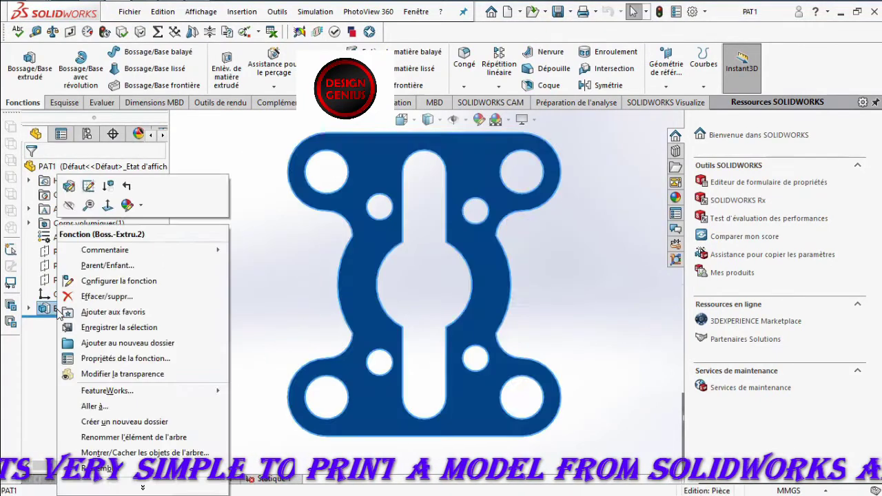
click(88, 186)
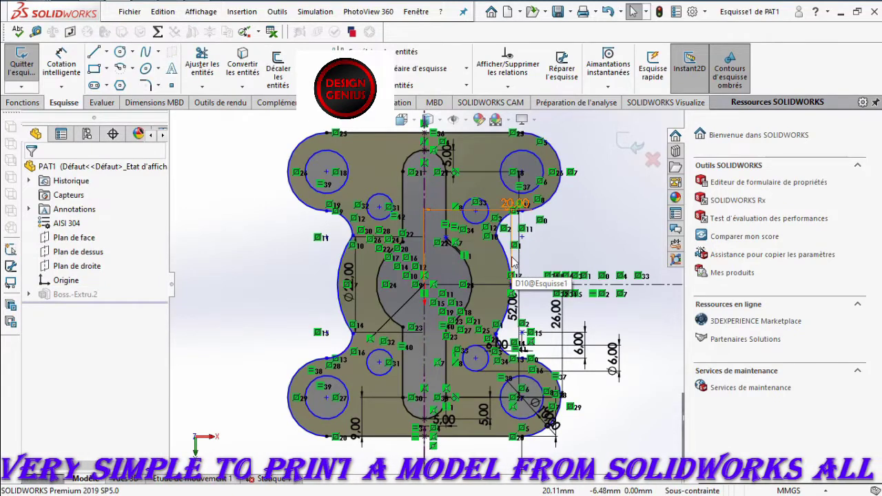
scroll(512, 262, up, 3)
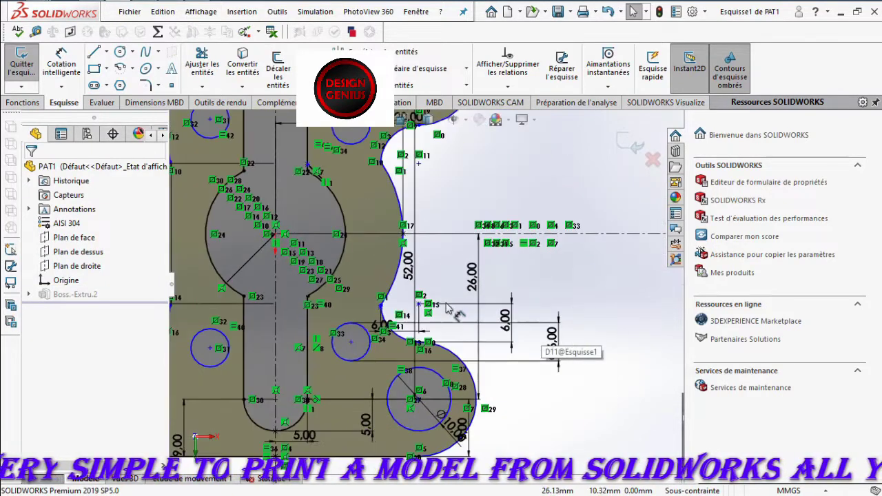
scroll(446, 308, down, 2)
scroll(455, 338, up, 3)
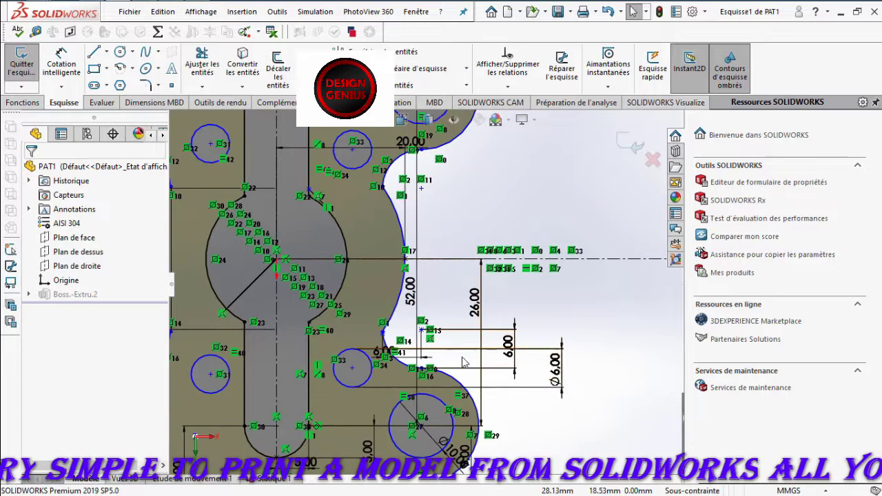
scroll(463, 361, down, 3)
scroll(400, 253, up, 3)
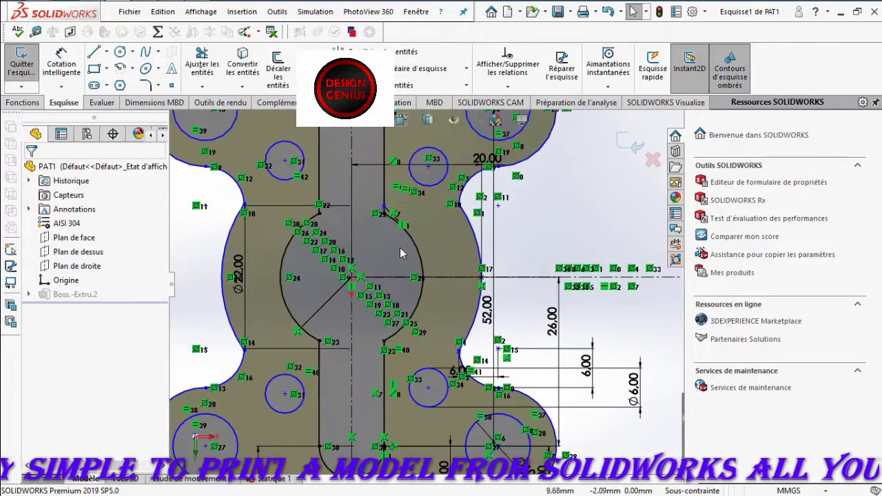
scroll(441, 252, down, 3)
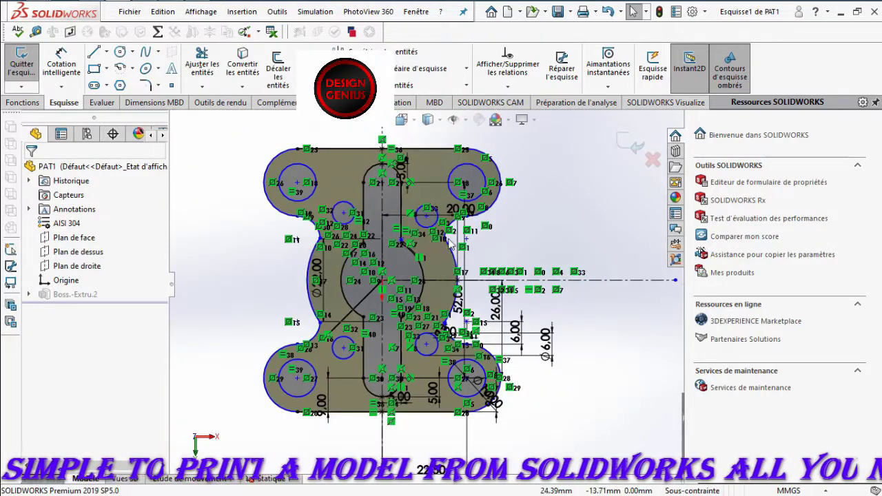
- Exit the sketch, then change D14@Esquisse1 from 6.00mm to 5 in Equations and rebuild
click(621, 144)
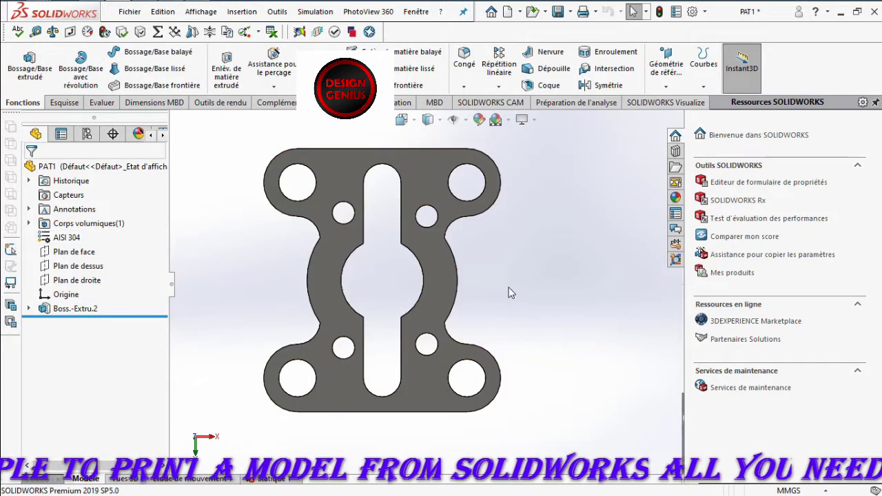
middle_drag(510, 291, 180, 213)
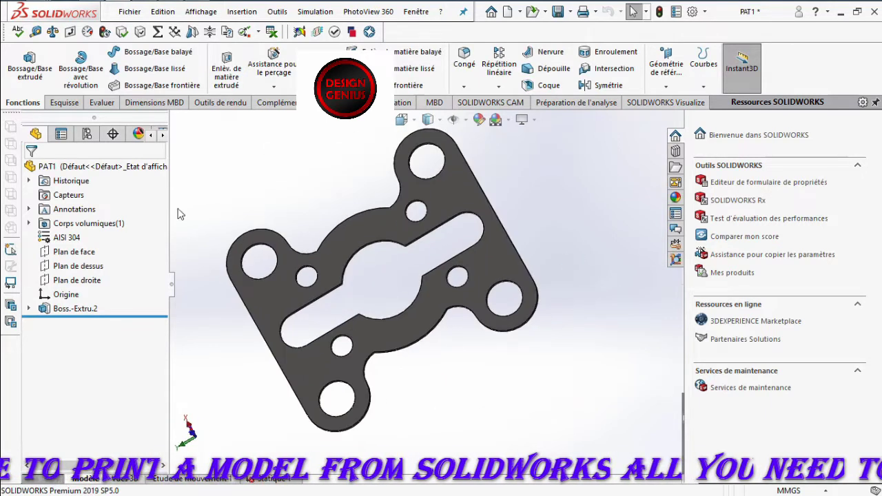
click(158, 31)
scroll(219, 158, down, 5)
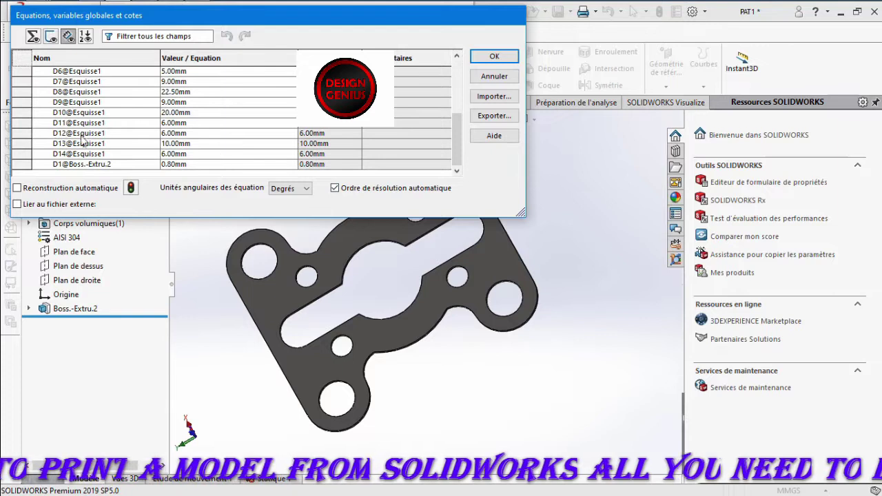
click(202, 154)
double_click(208, 155)
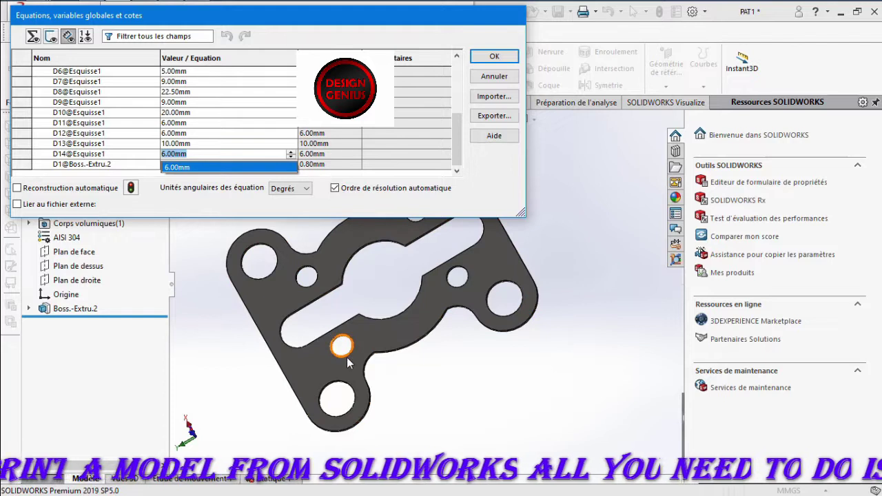
text(5)
key(Return)
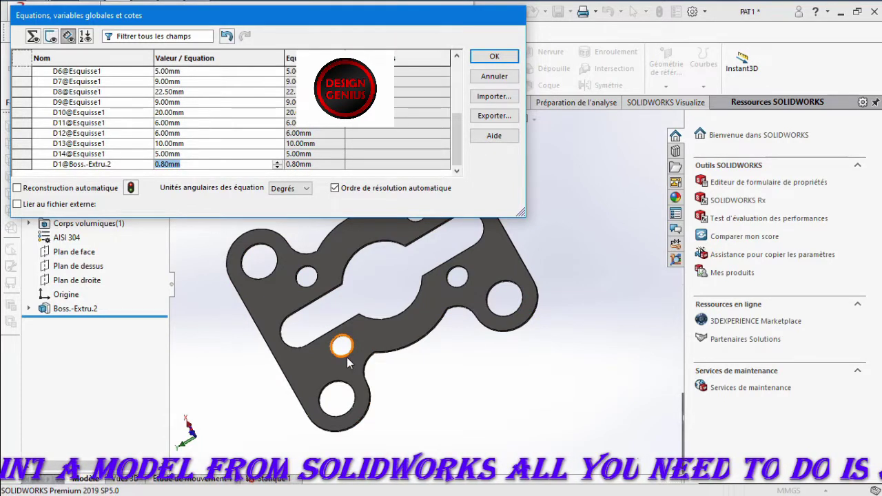
click(494, 59)
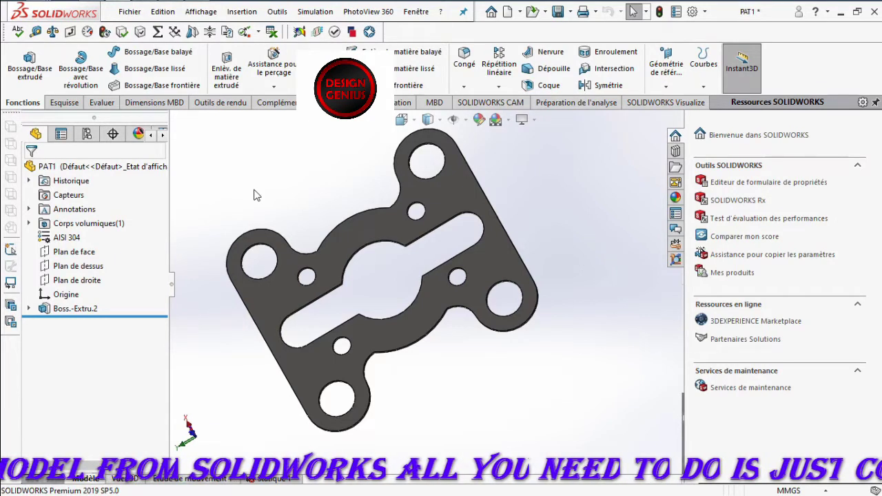
click(53, 32)
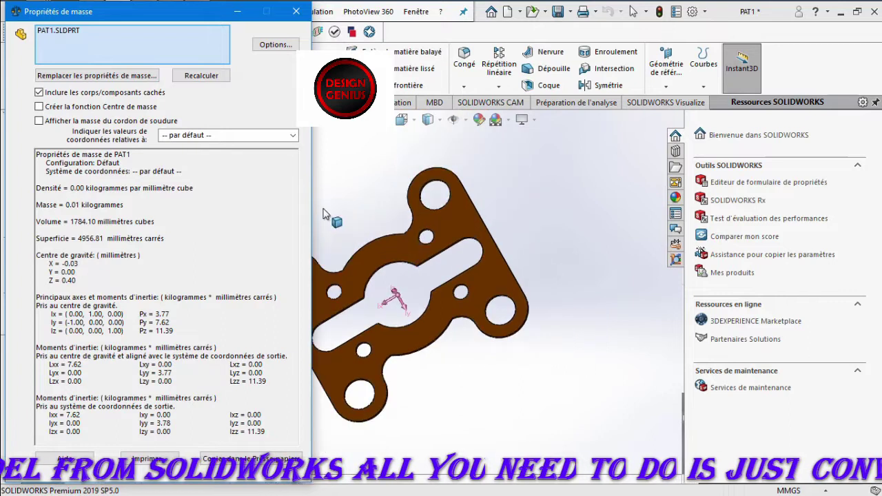
middle_drag(359, 219, 360, 271)
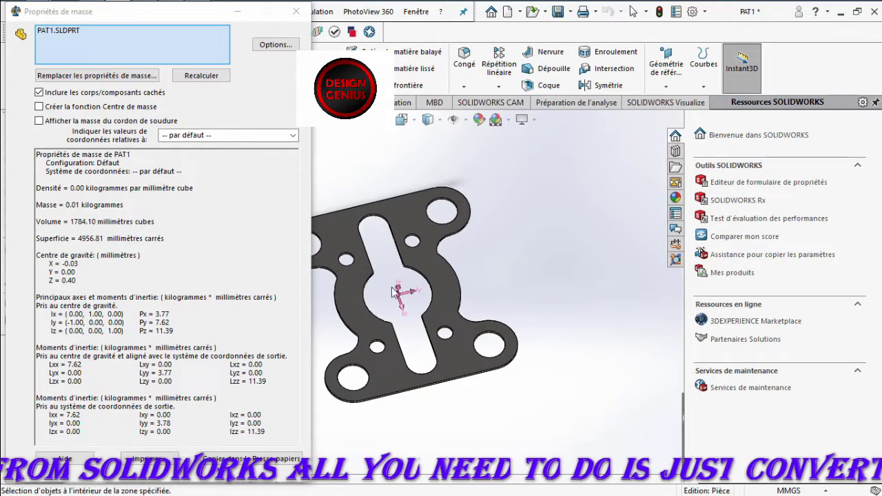
click(296, 11)
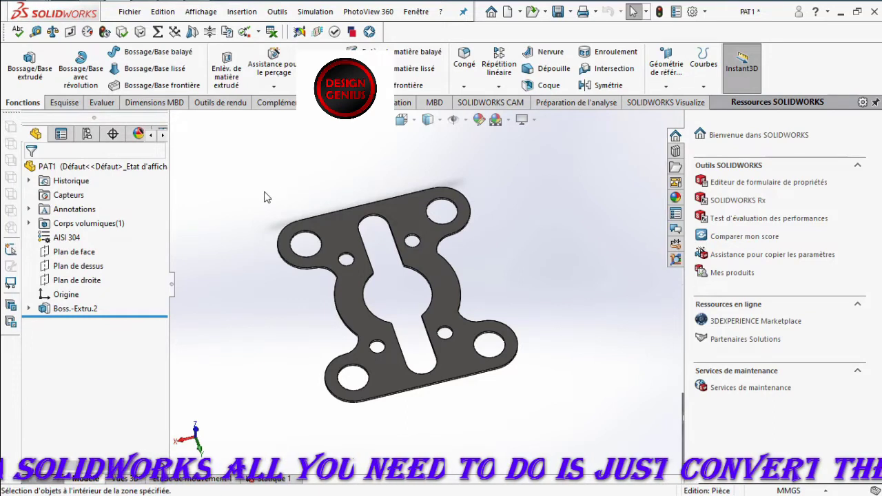
scroll(469, 275, down, 3)
middle_drag(401, 291, 500, 310)
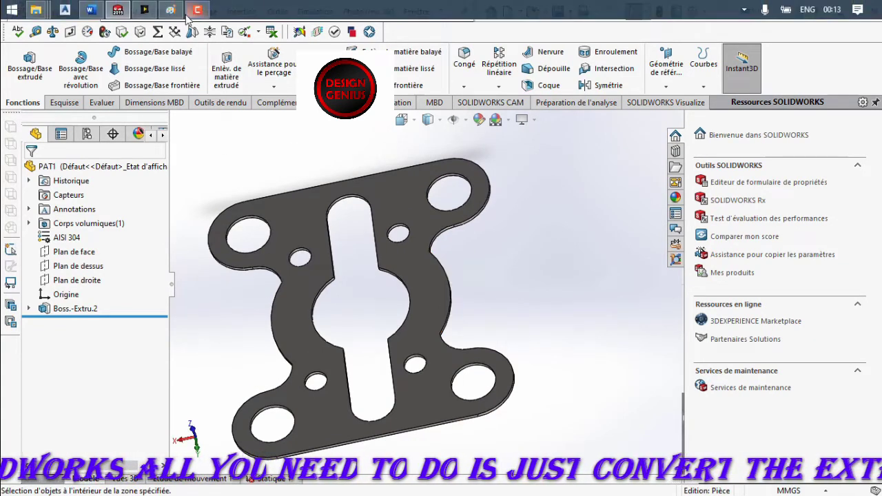
click(196, 11)
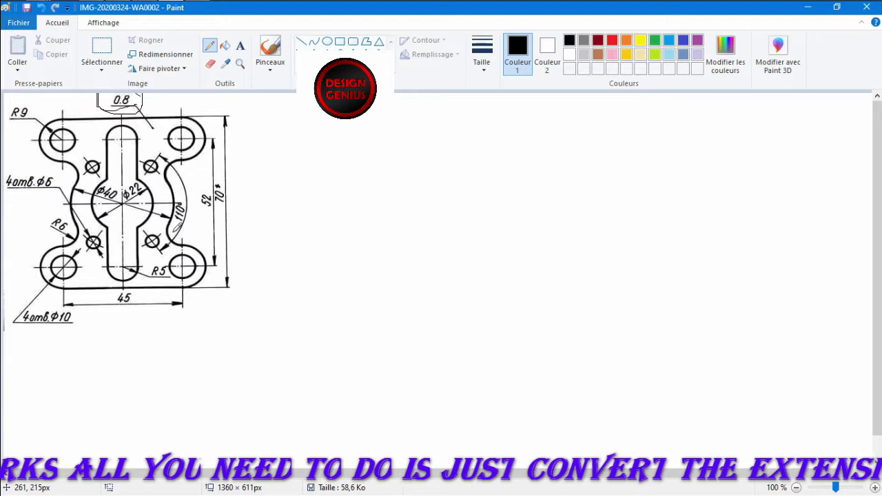
mouse_move(189, 7)
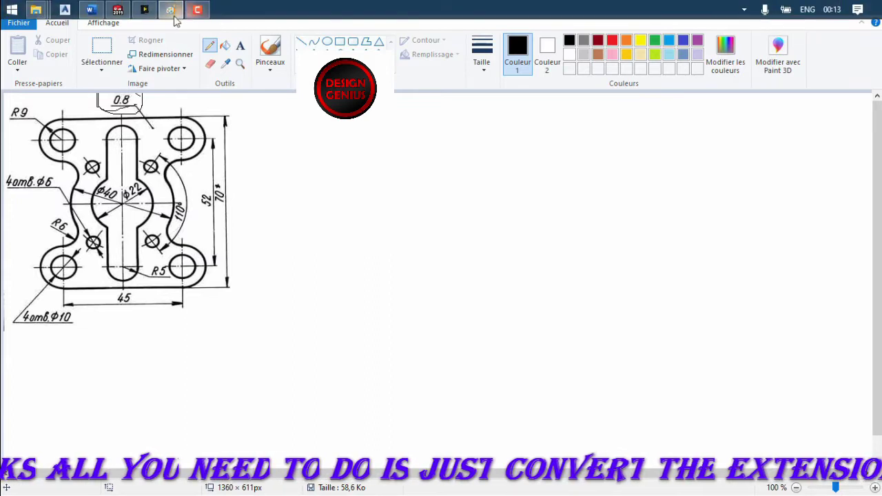
click(122, 10)
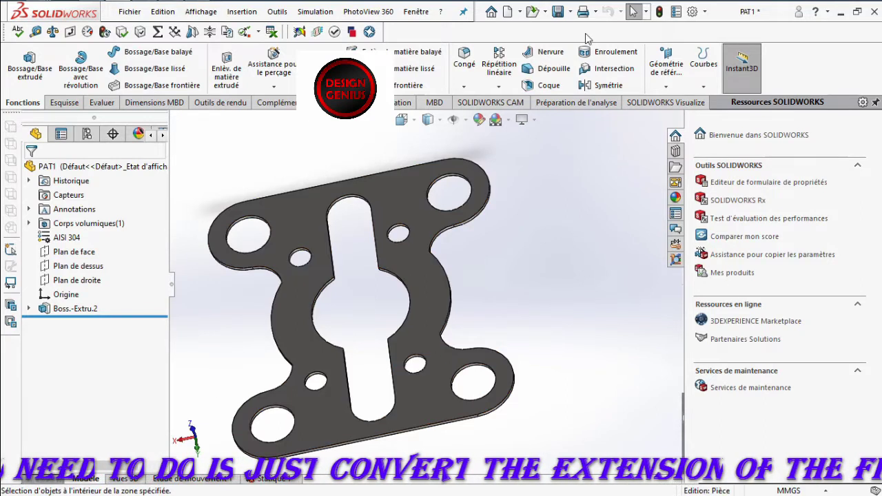
- Save the plate as STL file PAT1 in CHIN, replacing the existing copy
click(571, 12)
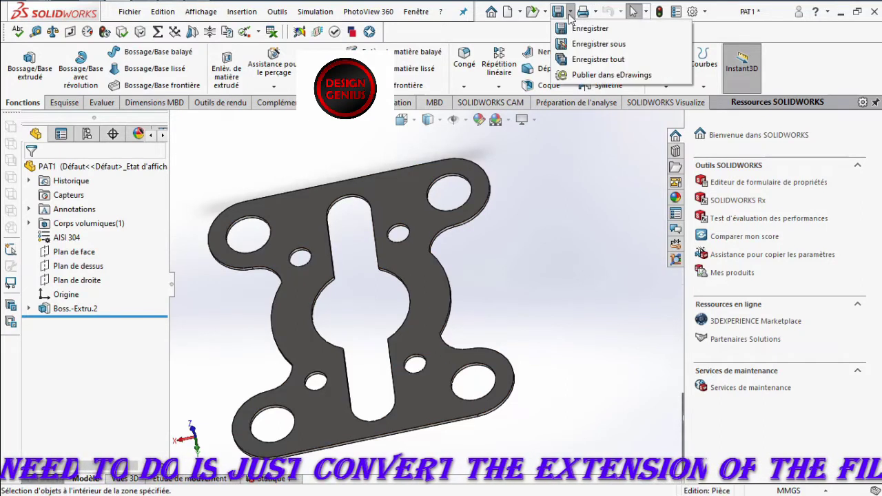
click(592, 45)
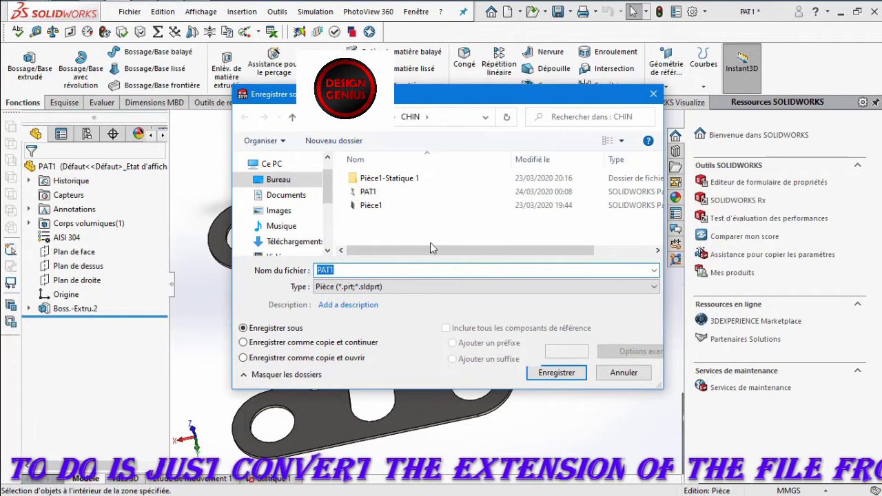
click(375, 286)
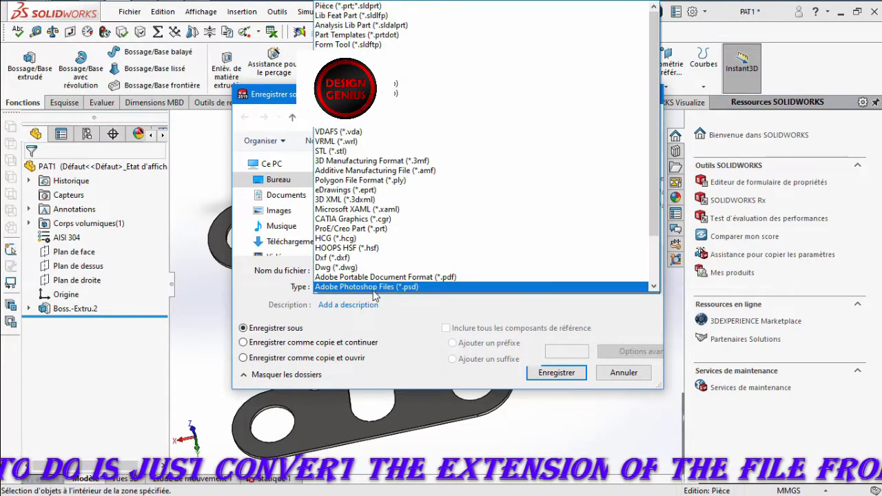
click(354, 151)
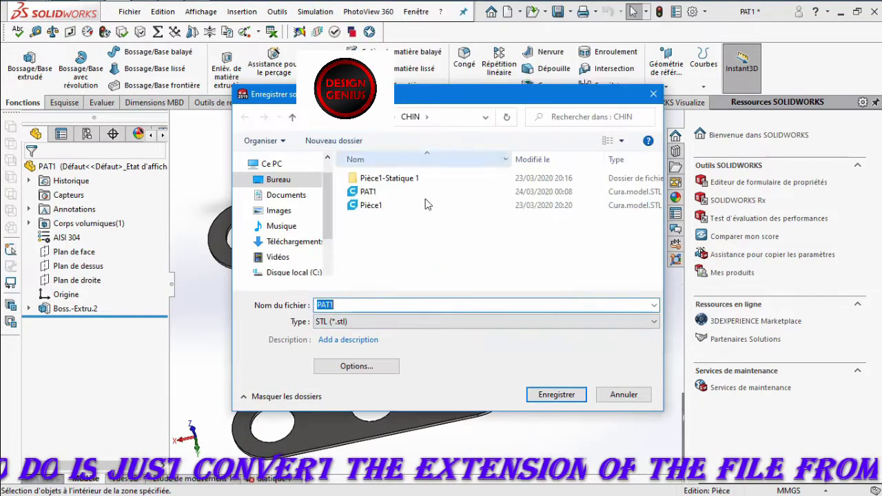
click(567, 398)
click(477, 255)
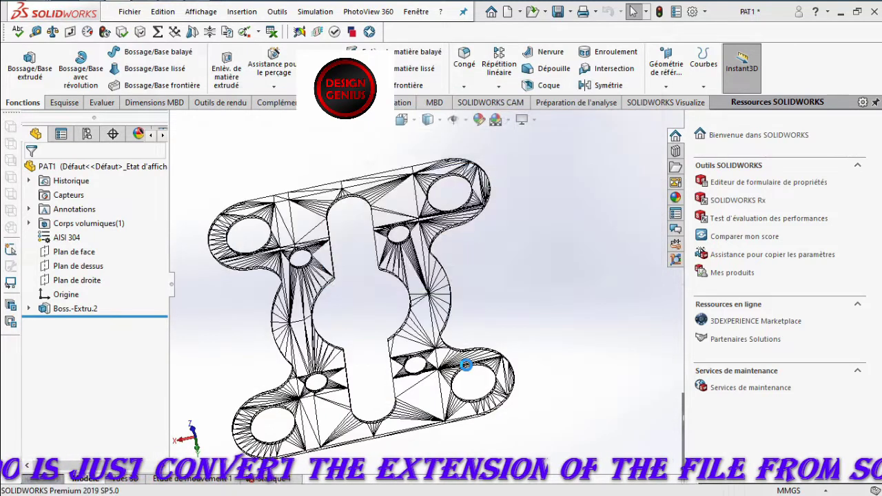
click(485, 277)
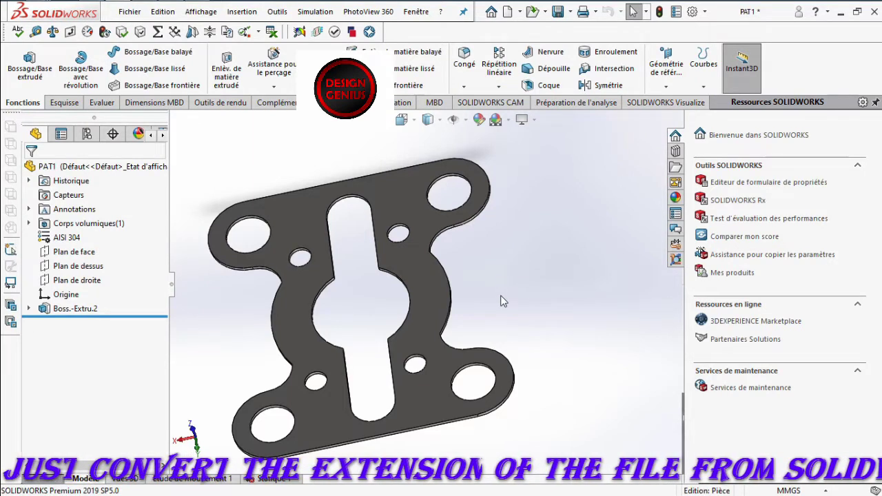
- Open the PAT1 STL from the CHIN folder in Ultimaker Cura
mouse_move(64, 9)
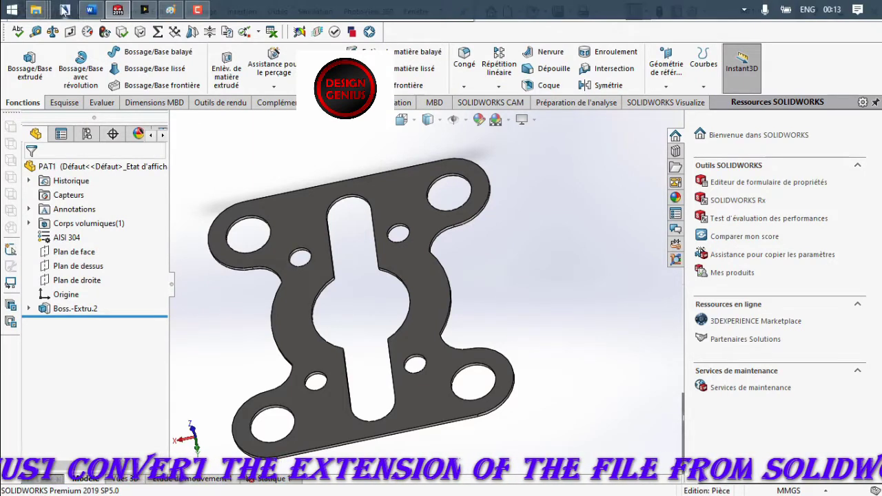
click(496, 87)
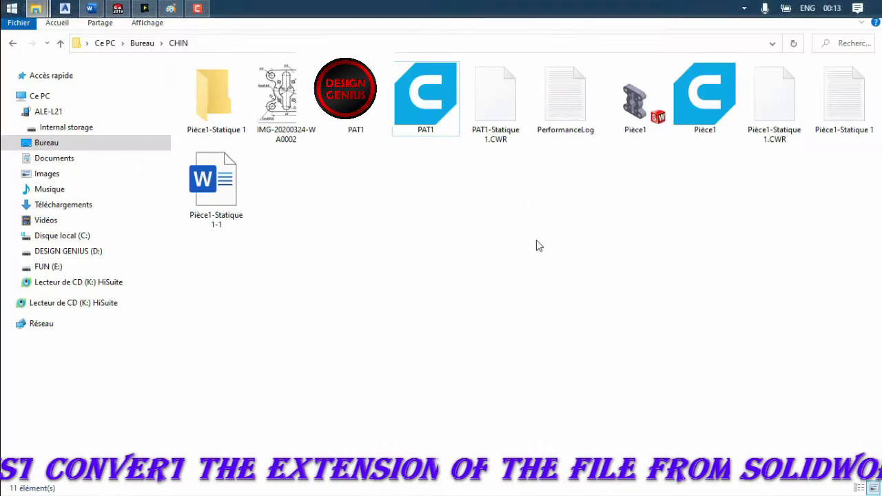
double_click(432, 103)
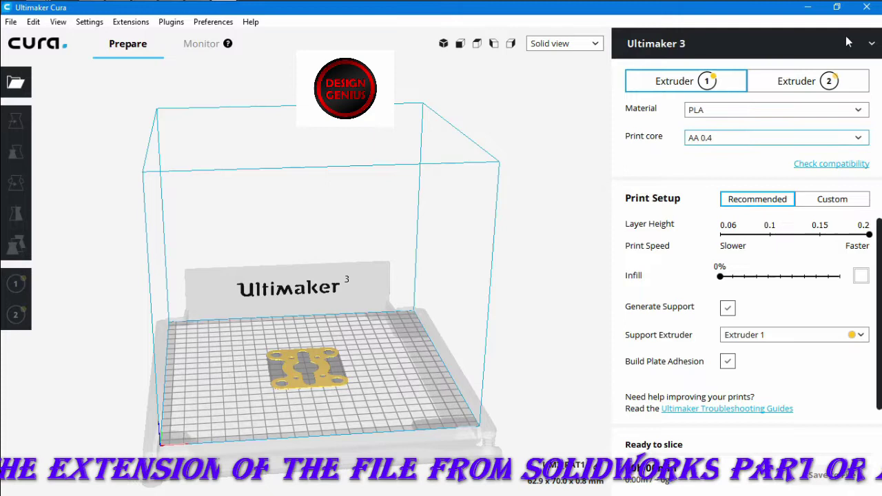
- Choose Add Printer... from the Ultimaker 3 printer dropdown
click(871, 45)
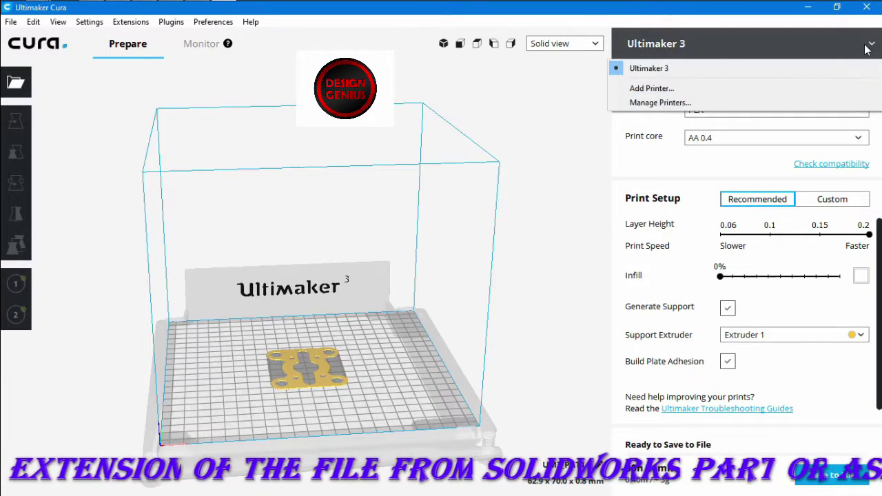
click(692, 89)
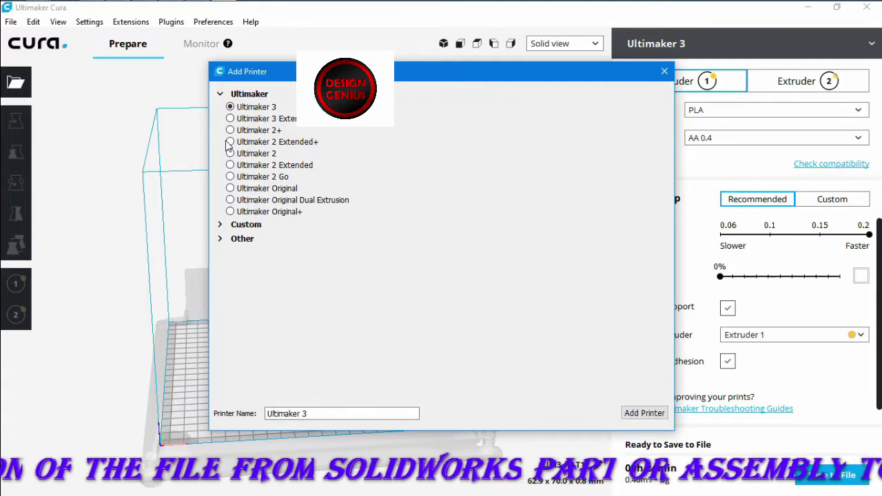
- Browse the Custom and Other printer lists, then close Add Printer without adding one
click(222, 226)
click(228, 135)
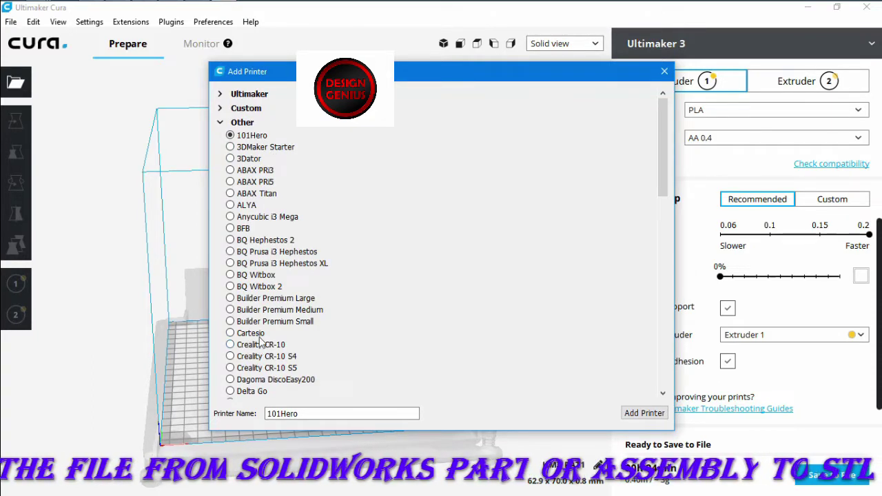
scroll(260, 339, down, 3)
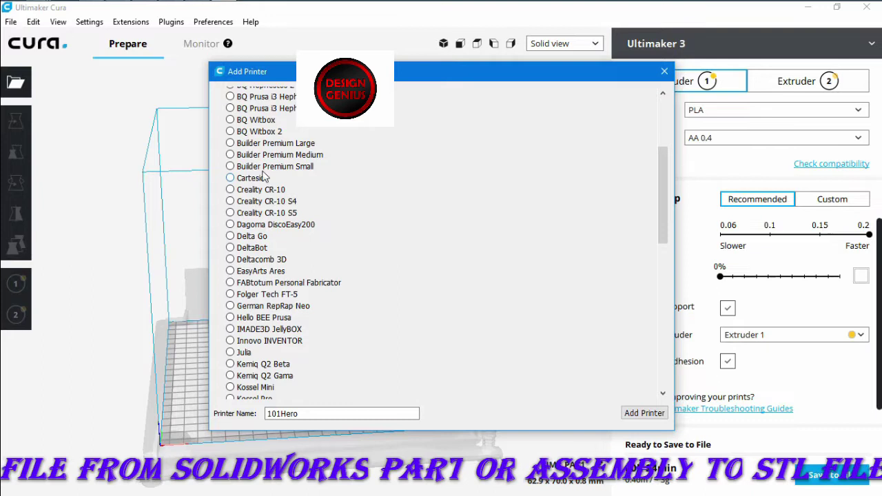
click(663, 70)
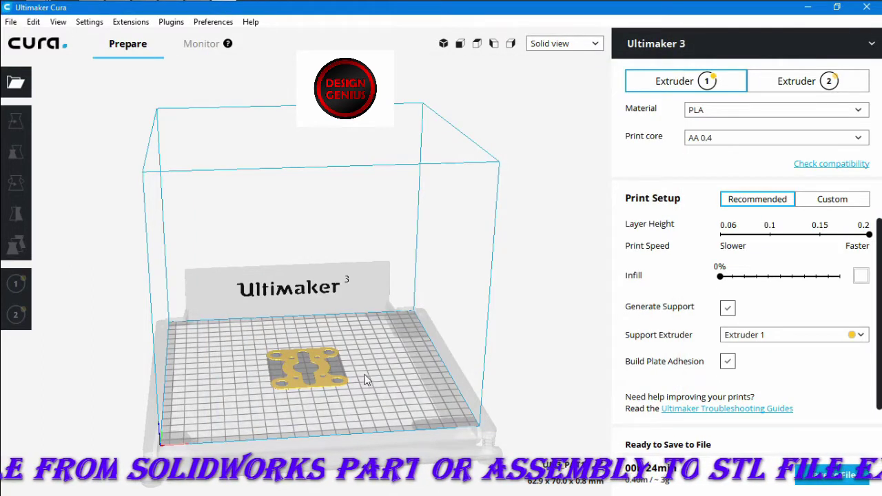
click(332, 385)
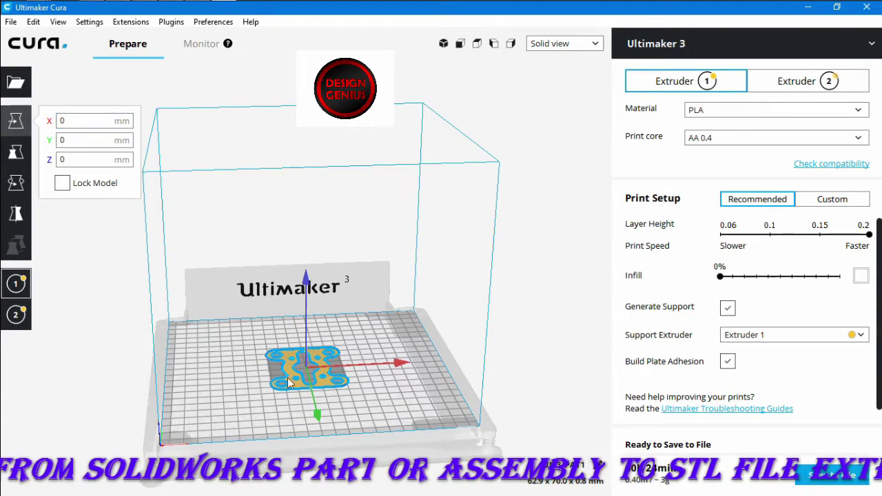
click(16, 153)
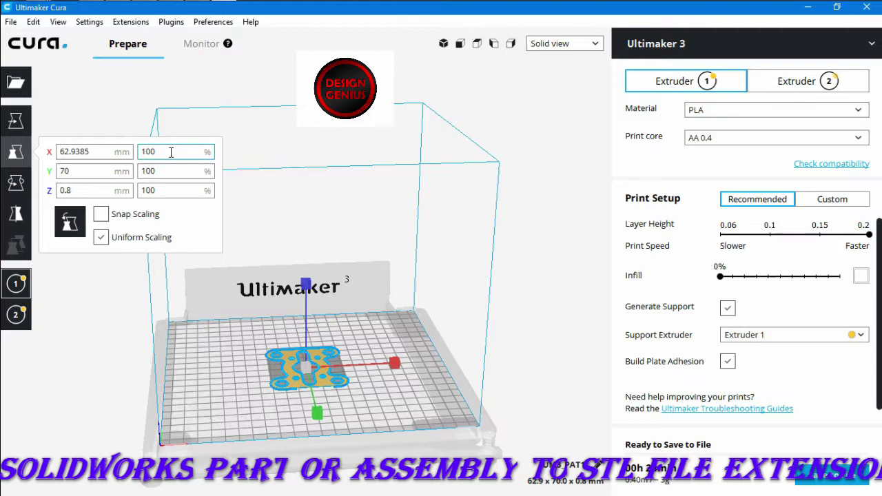
drag(171, 150, 111, 150)
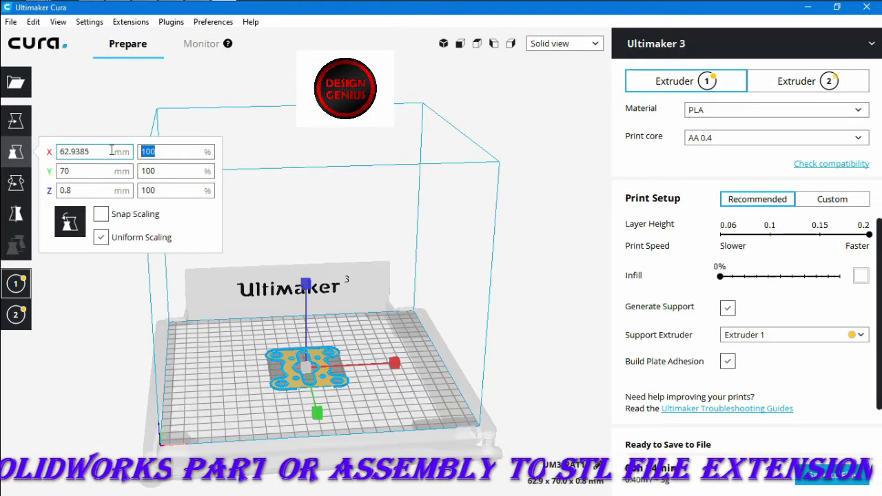
text(20)
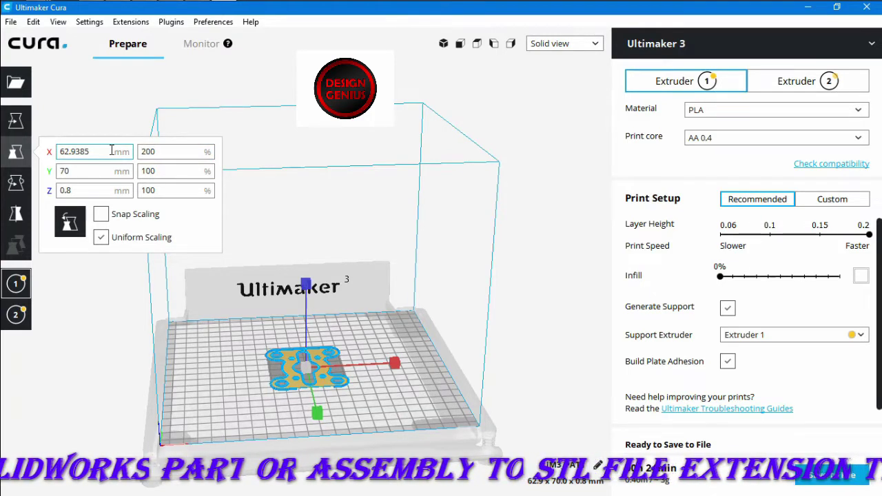
key(Return)
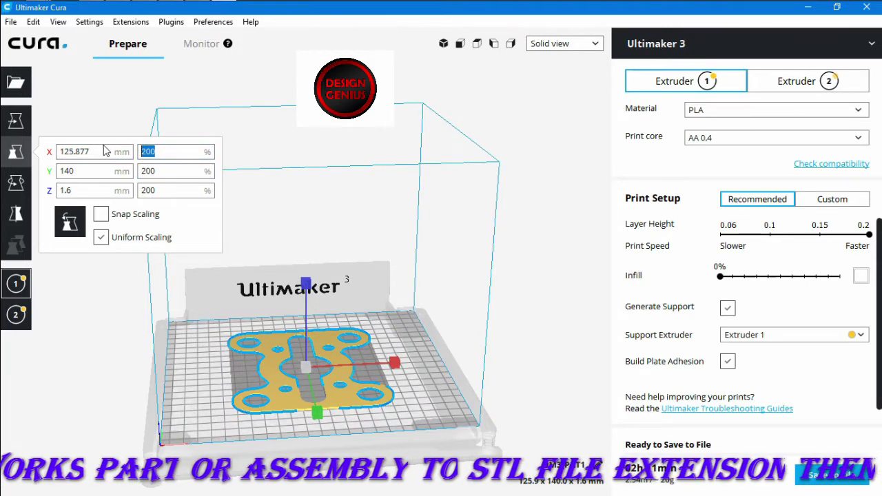
key(Return)
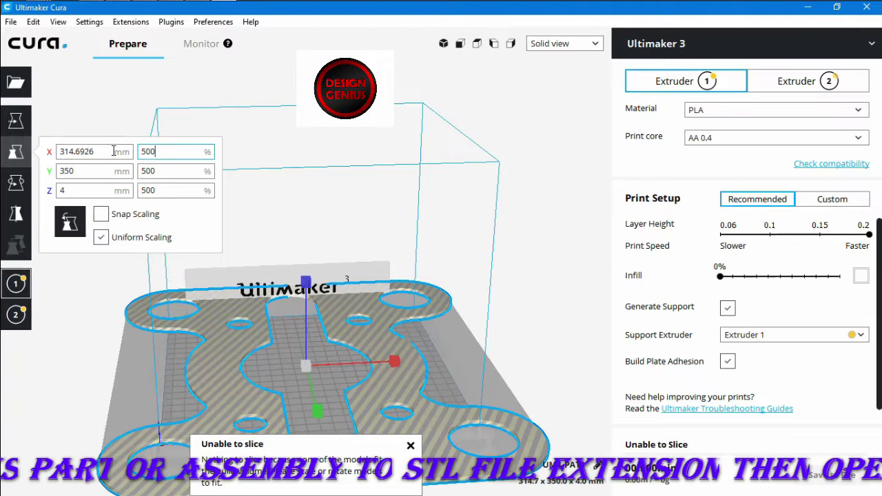
key(Return)
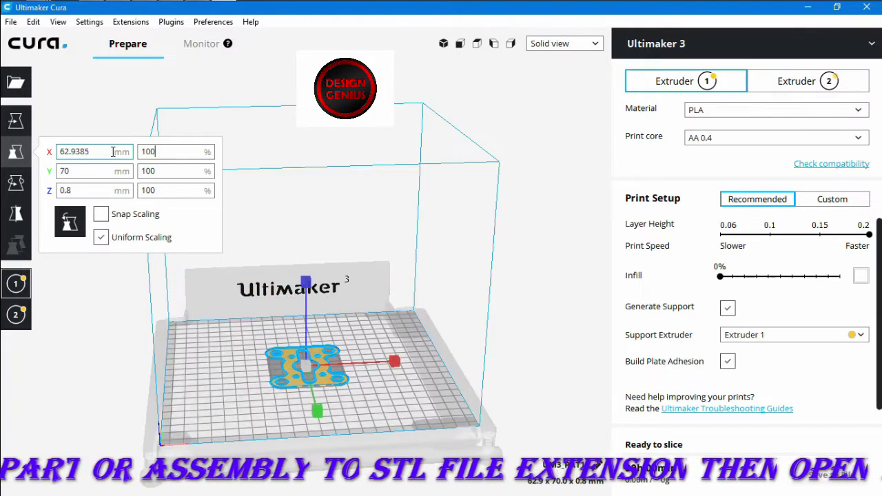
click(67, 100)
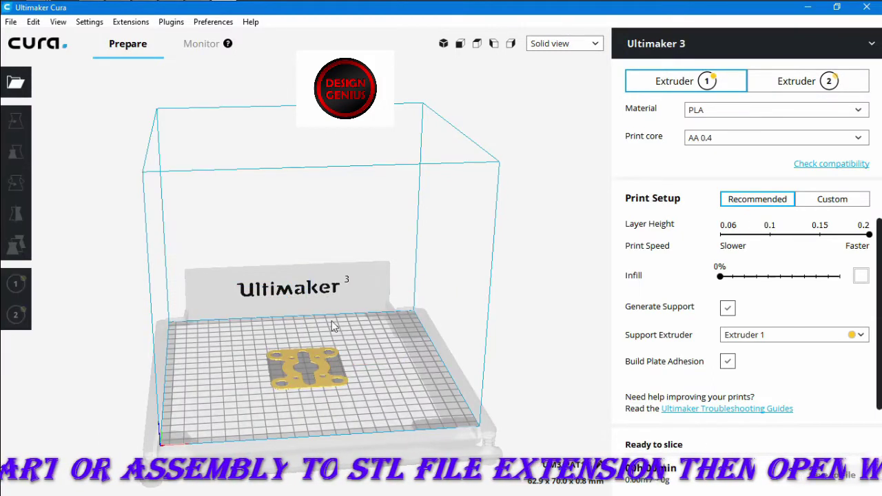
scroll(321, 331, up, 5)
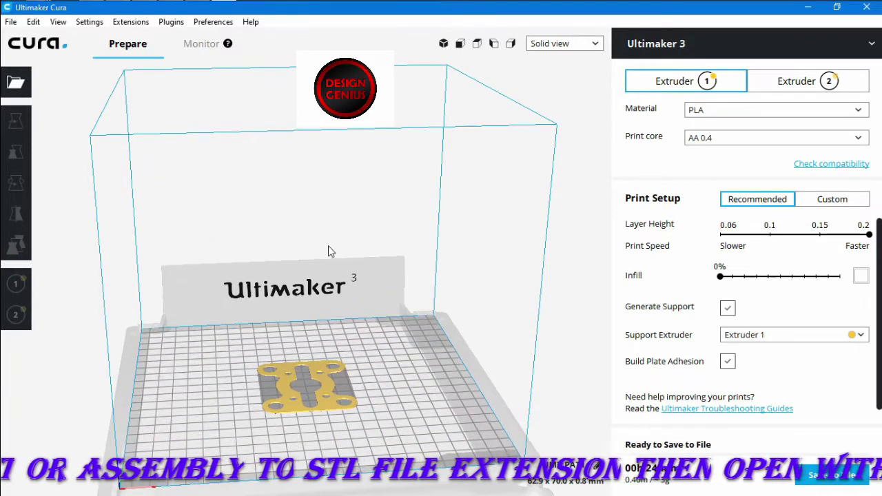
middle_drag(325, 264, 336, 221)
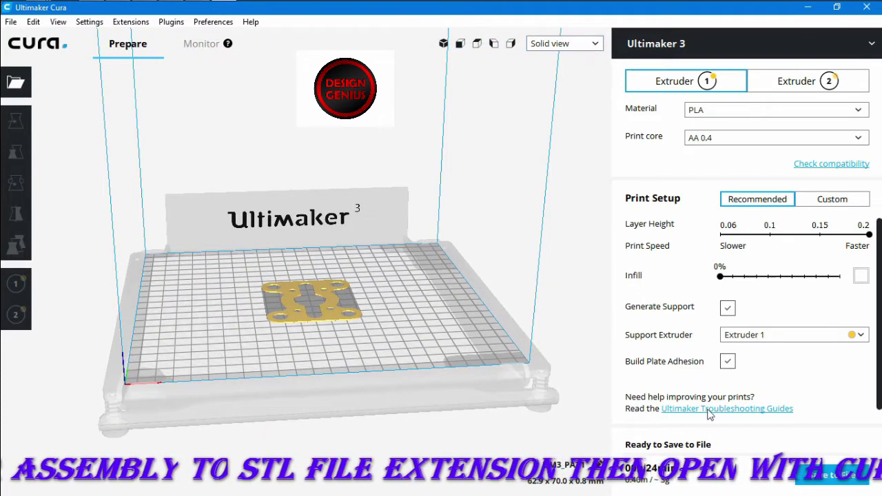
mouse_move(666, 479)
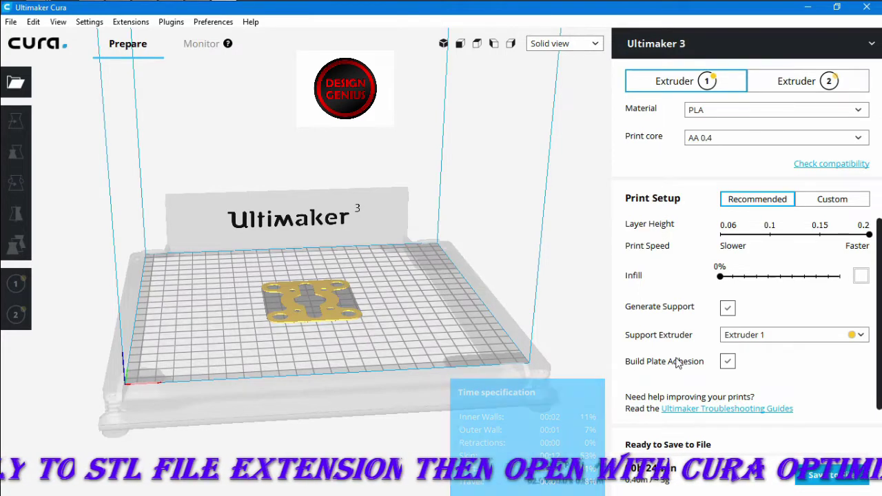
click(728, 308)
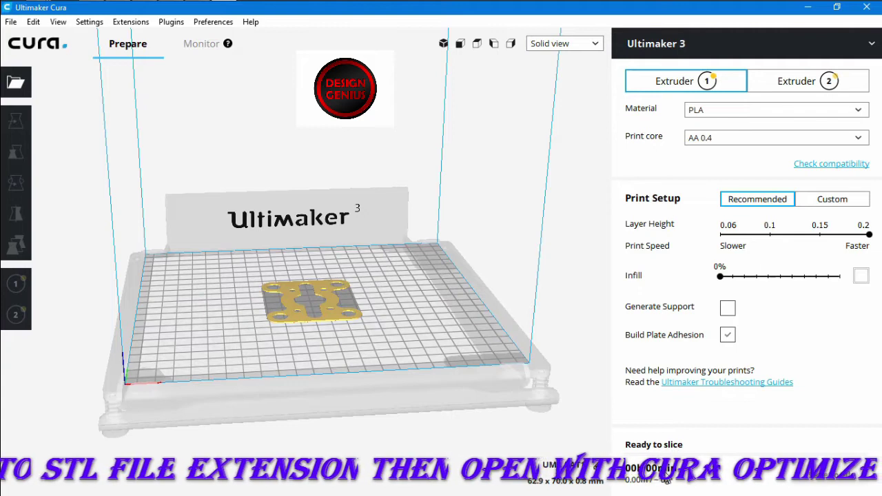
click(730, 309)
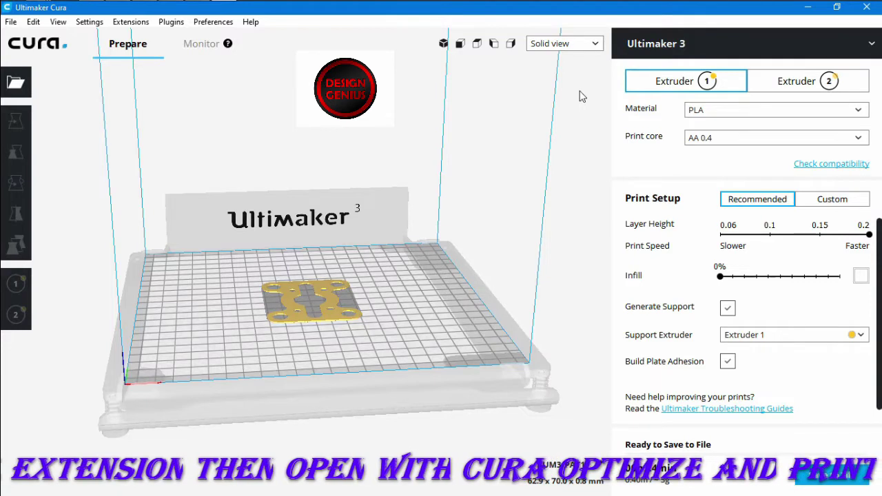
click(597, 45)
click(544, 81)
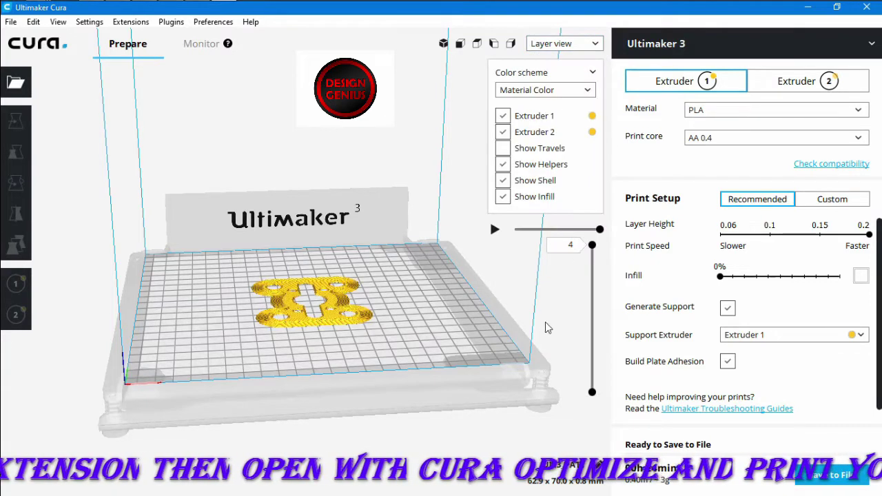
scroll(327, 285, up, 5)
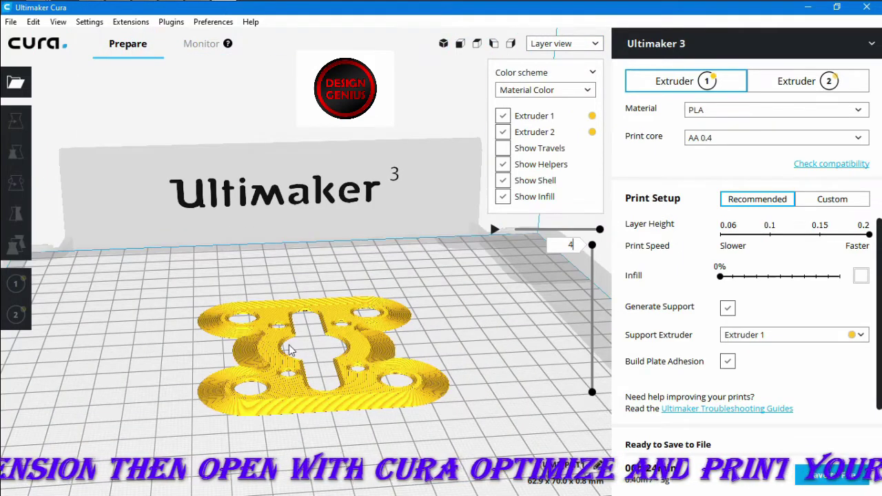
scroll(289, 350, up, 2)
scroll(363, 378, down, 2)
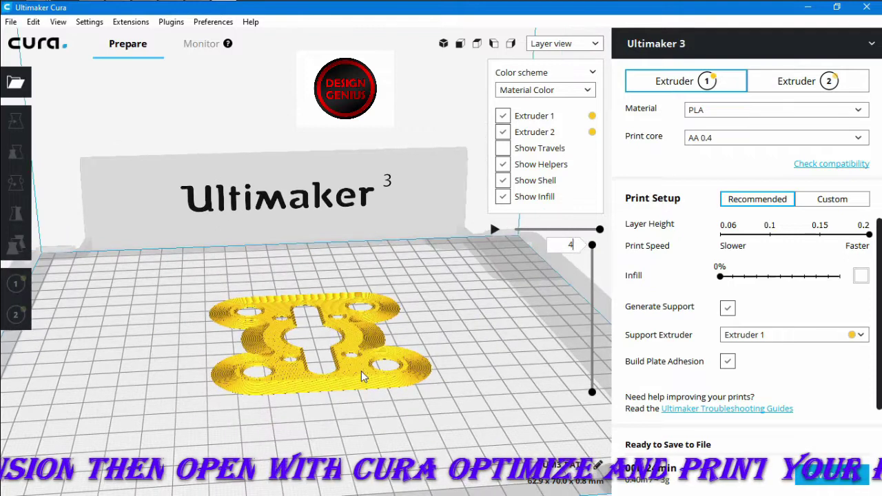
middle_drag(363, 352, 291, 300)
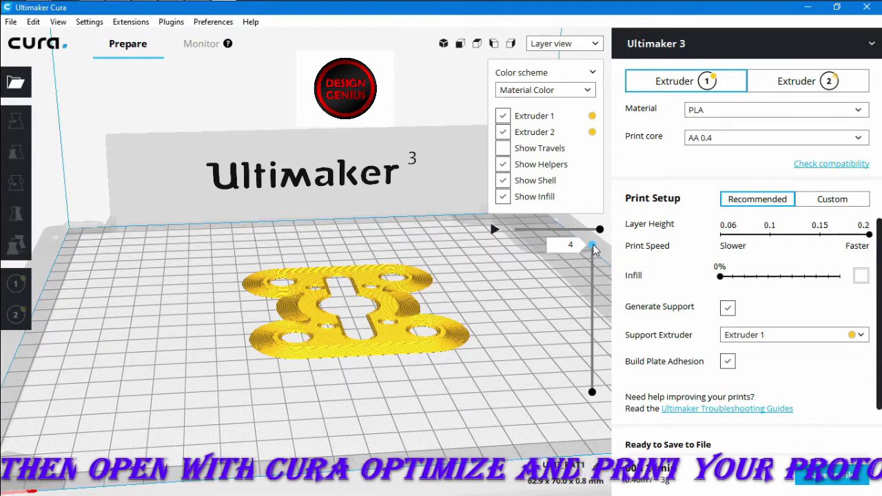
drag(594, 267, 596, 401)
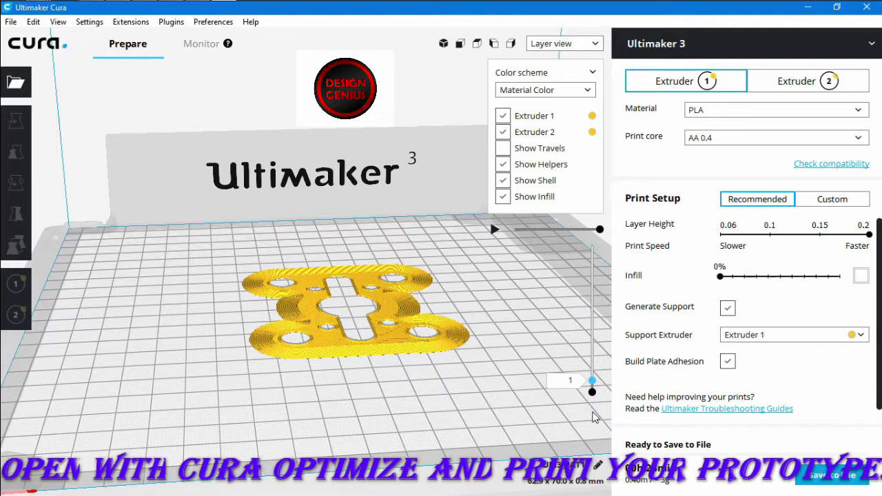
drag(583, 373, 579, 255)
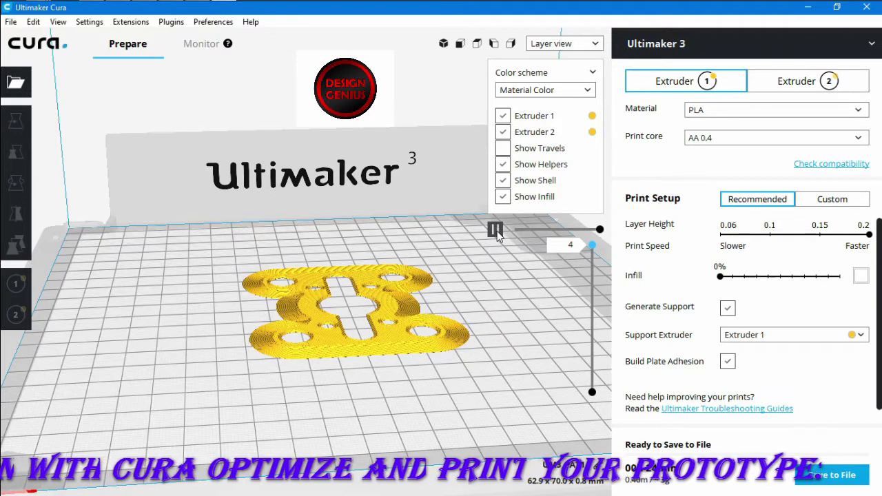
- Play the top-layer nozzle simulation, stop it, rewind to the walls and replay
click(495, 229)
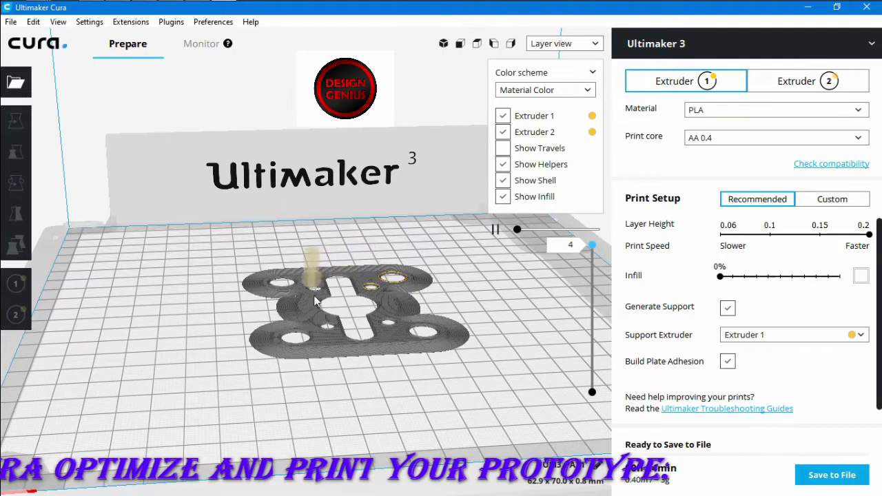
scroll(317, 290, down, 5)
scroll(324, 292, up, 3)
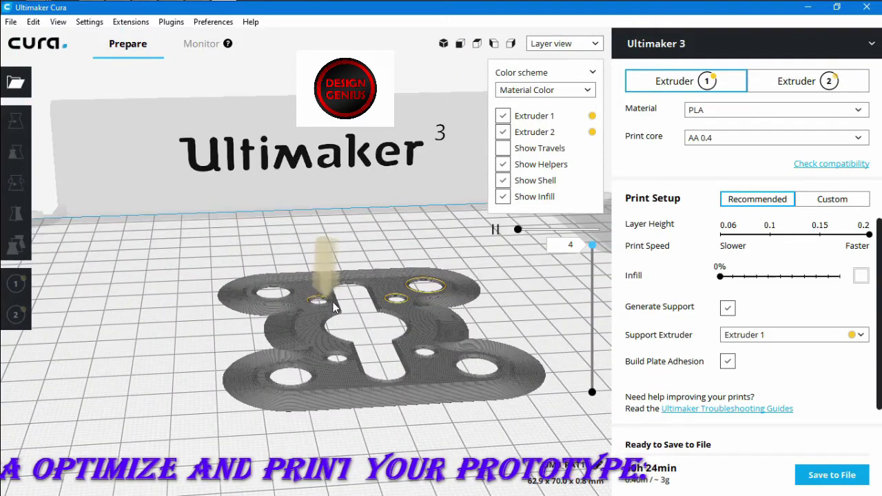
scroll(338, 310, up, 2)
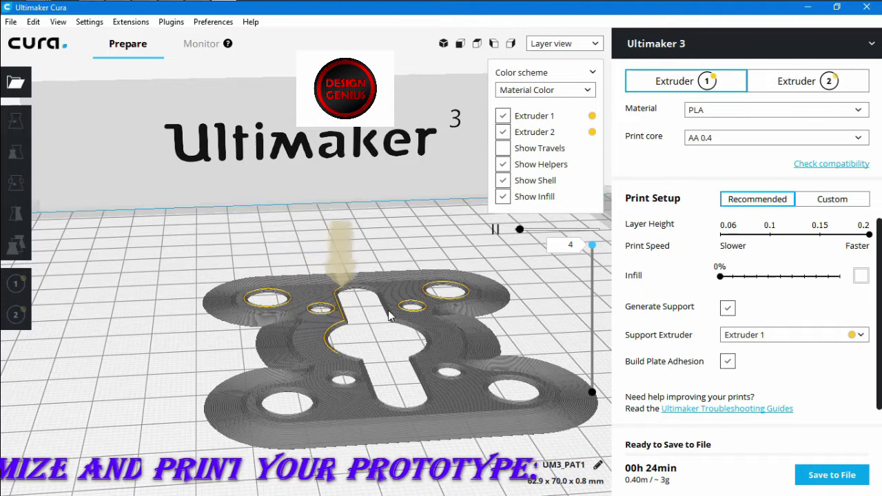
click(540, 232)
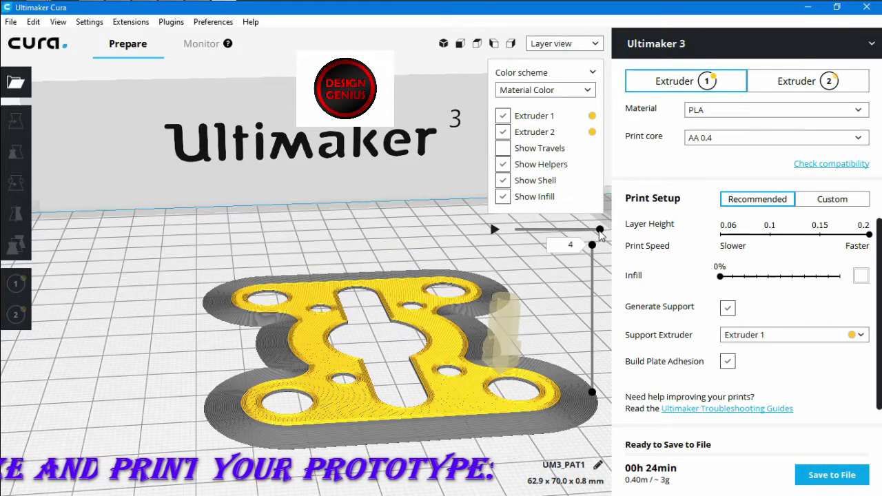
drag(600, 234, 556, 232)
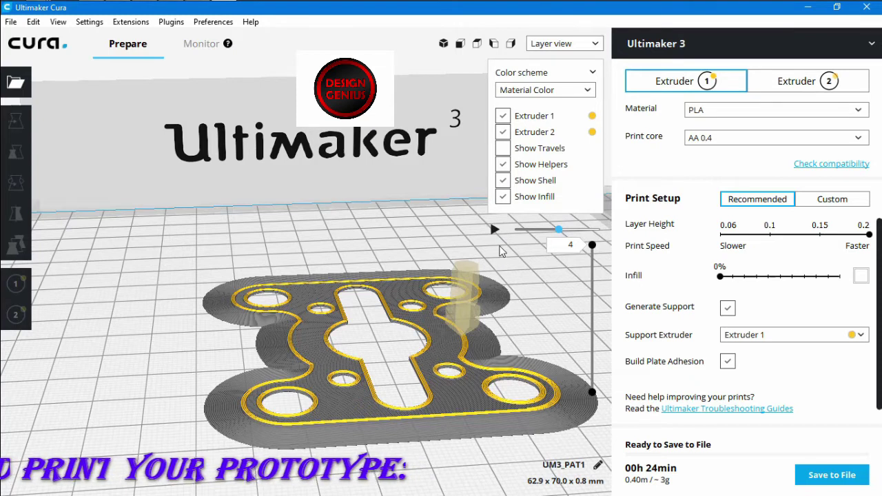
click(495, 229)
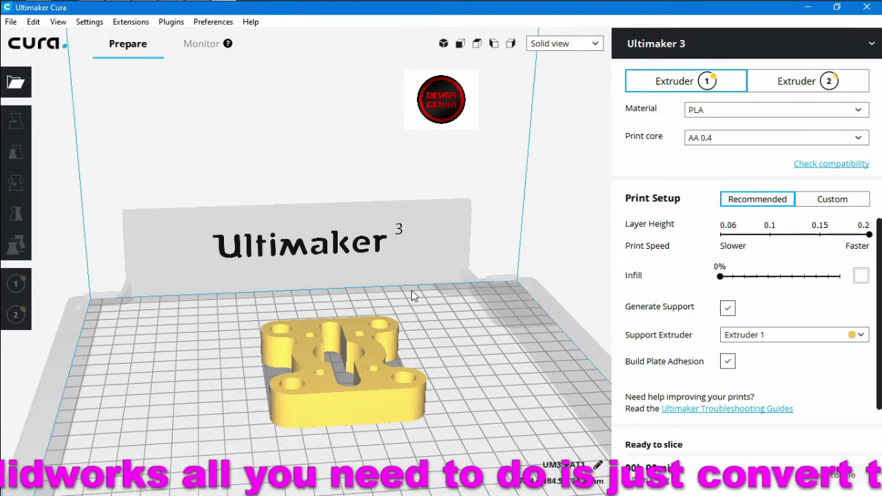
- Switch to Layer view to show the thicker plate sliced at 0.15 layer height
click(595, 45)
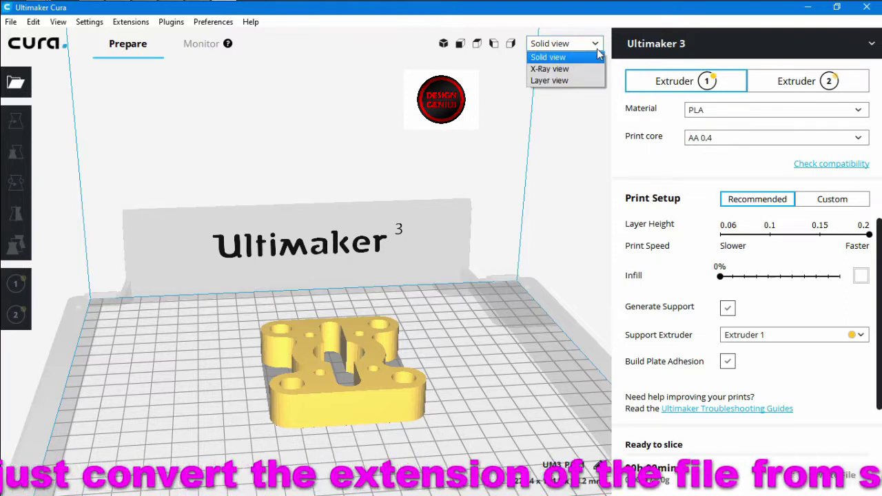
click(576, 82)
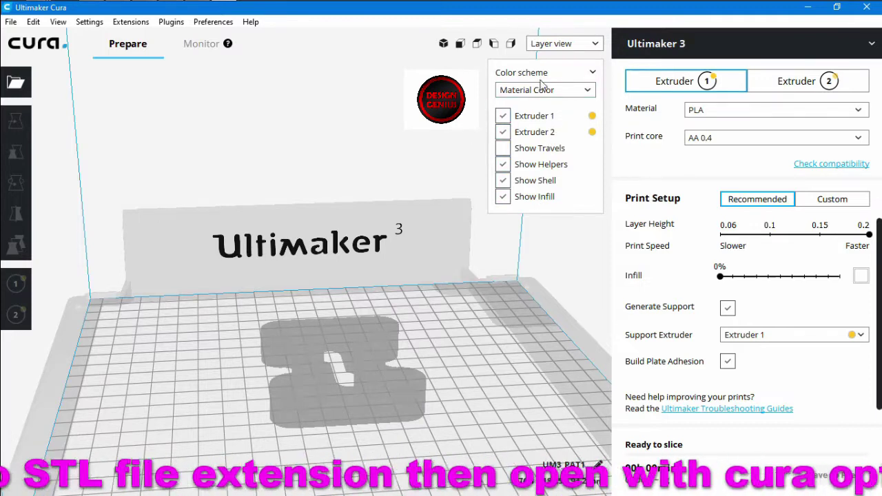
click(587, 47)
click(590, 82)
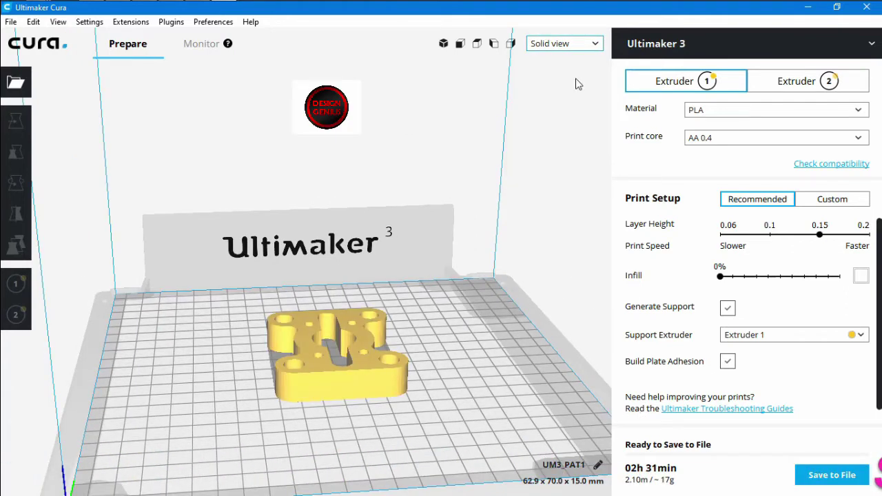
click(579, 44)
click(577, 83)
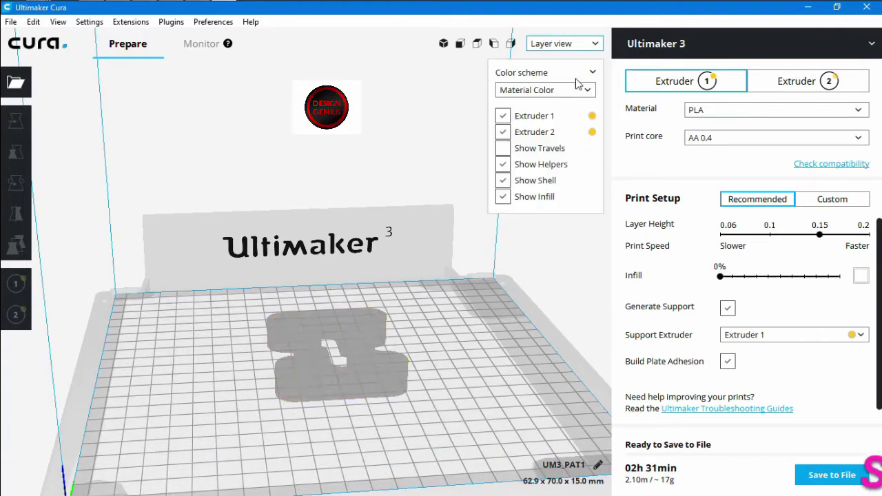
- Drag the layer slider down to layer 76, then enter 55 as the layer number
scroll(389, 348, up, 1)
scroll(358, 366, down, 3)
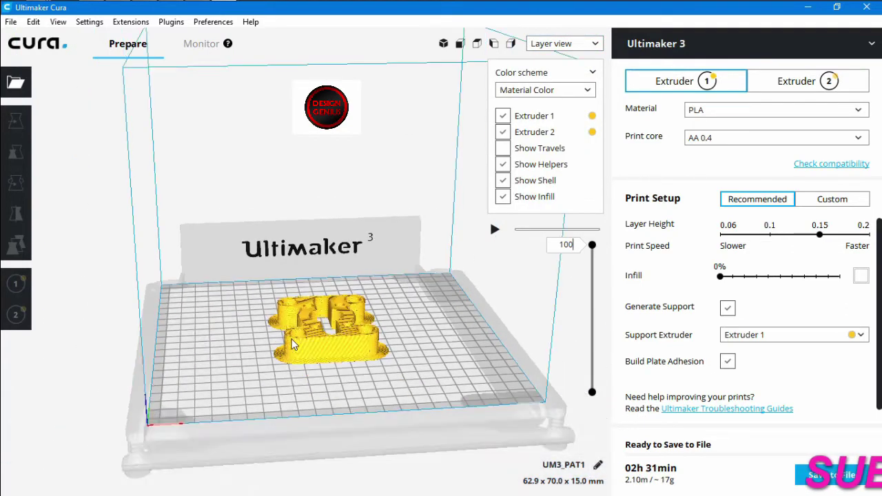
scroll(331, 383, up, 5)
scroll(317, 391, down, 2)
scroll(317, 392, down, 2)
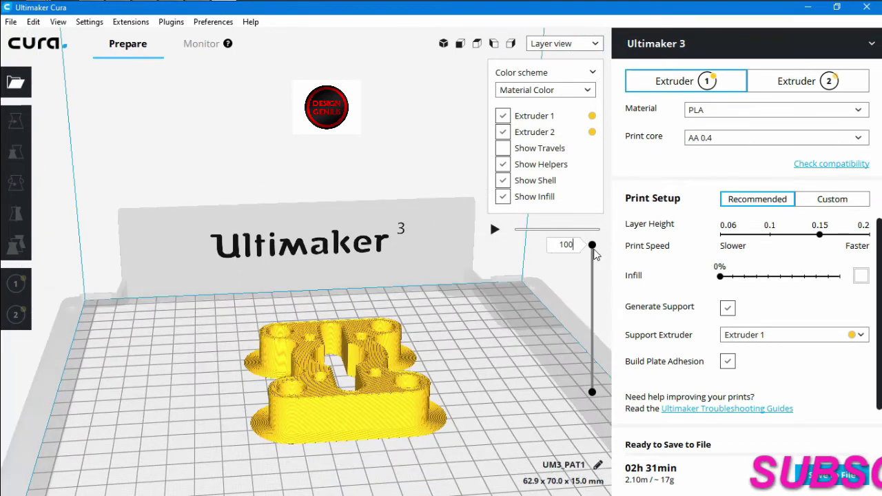
drag(593, 253, 629, 238)
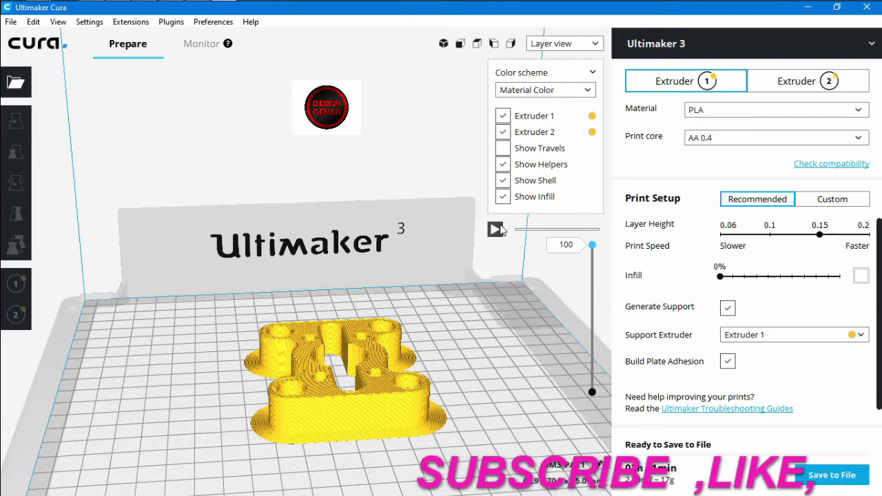
drag(591, 250, 590, 282)
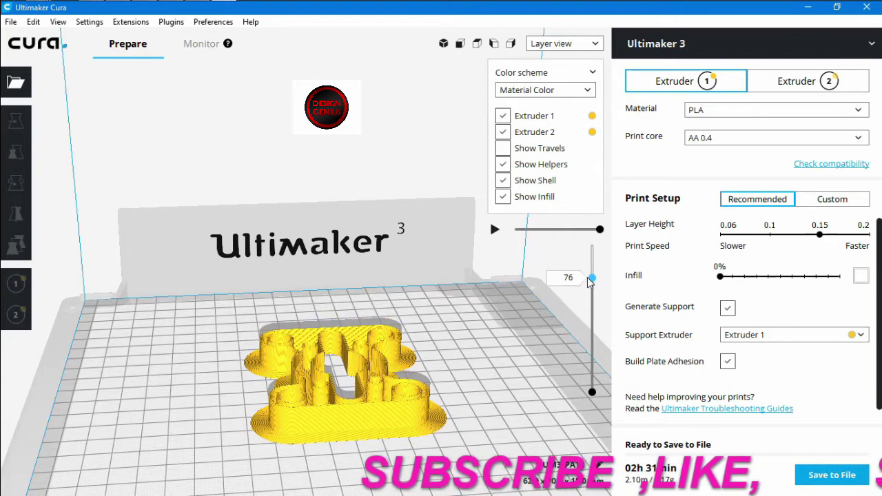
click(594, 357)
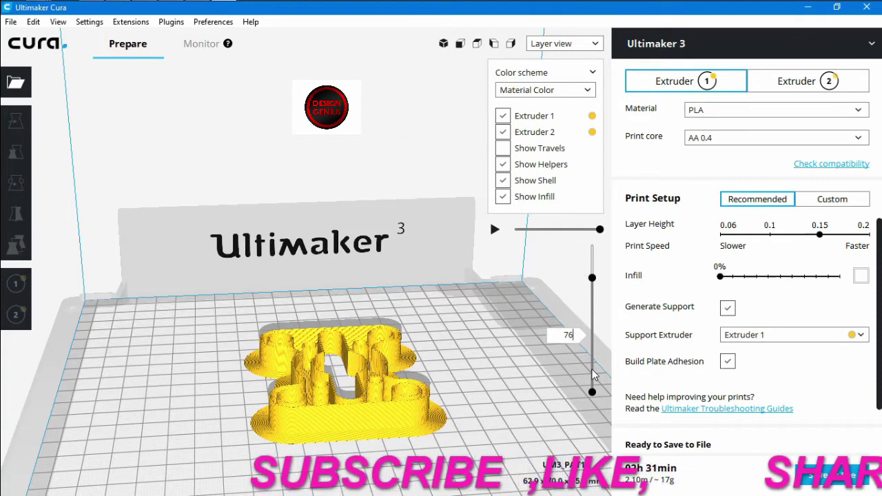
key(BackSpace)
key(BackSpace)
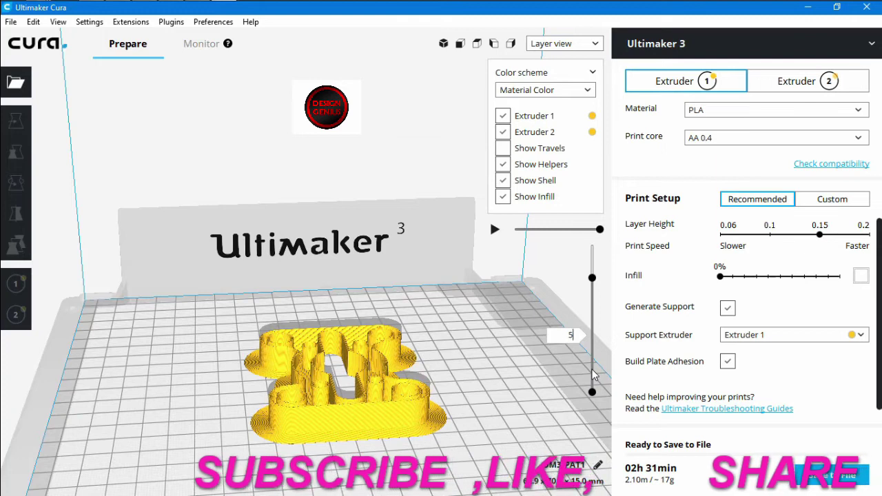
text(5)
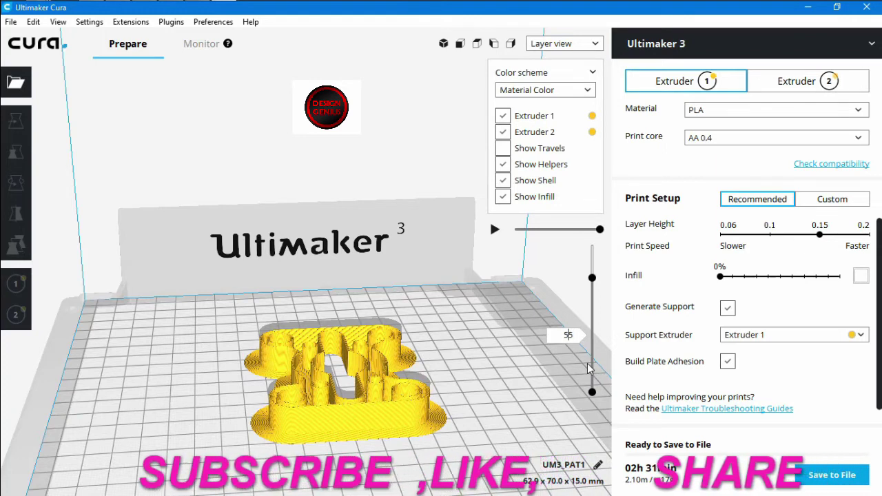
text(5)
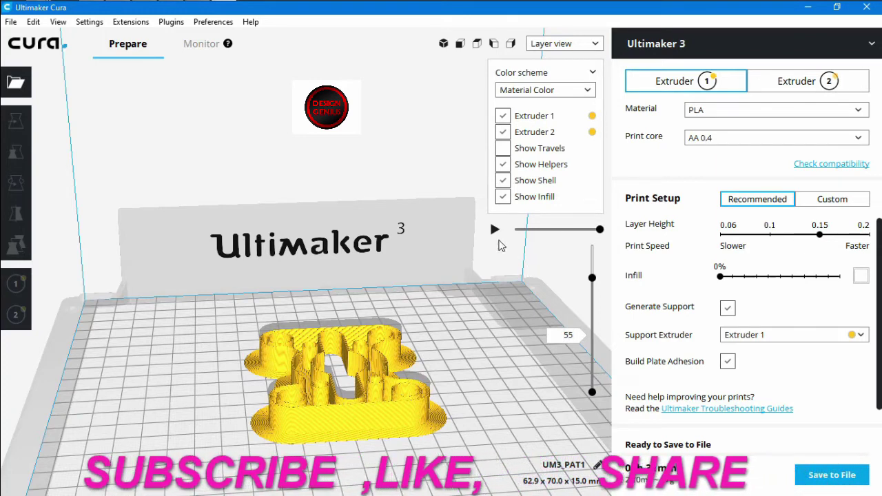
- Restart and replay the nozzle path simulation for layer 55 of the thicker plate
click(496, 231)
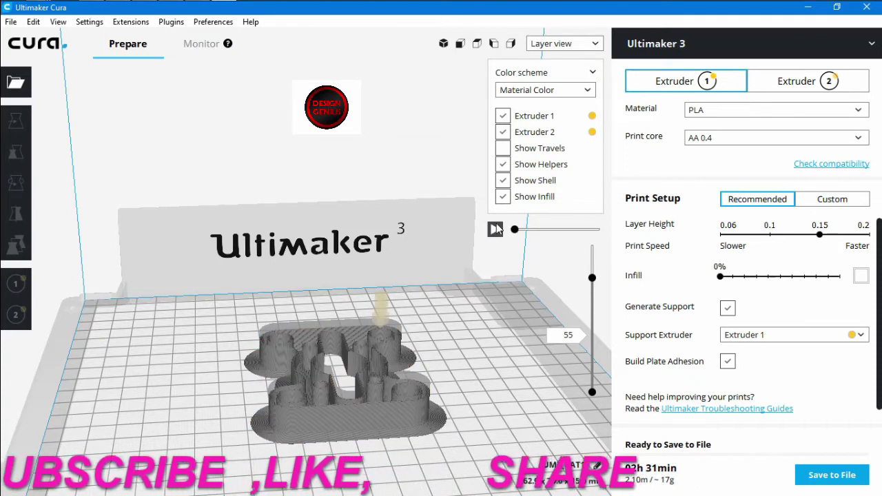
click(496, 231)
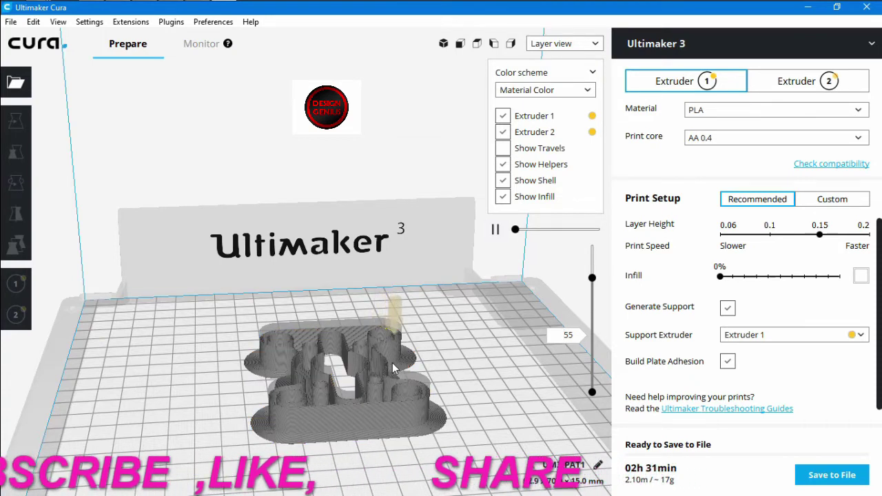
scroll(365, 329, down, 4)
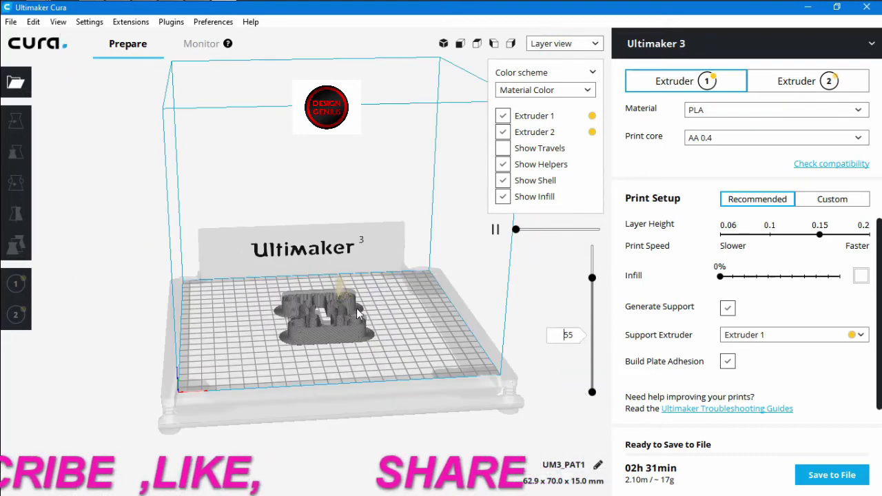
scroll(387, 382, up, 5)
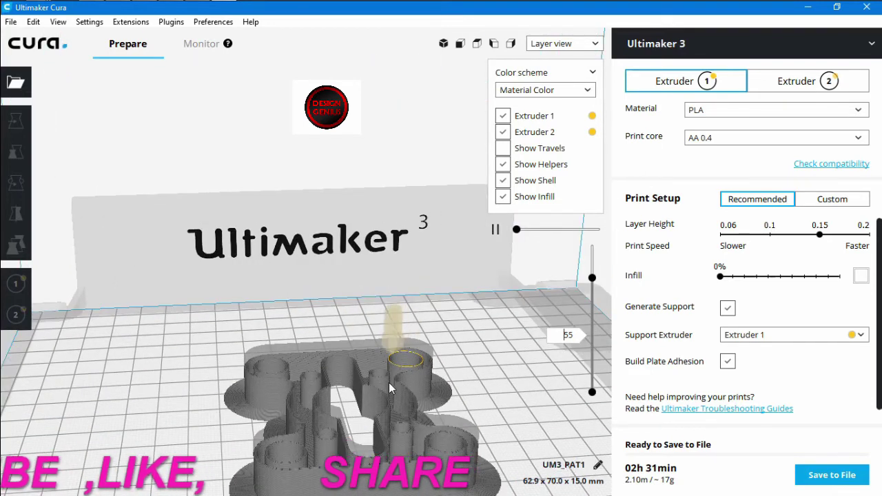
scroll(388, 382, down, 1)
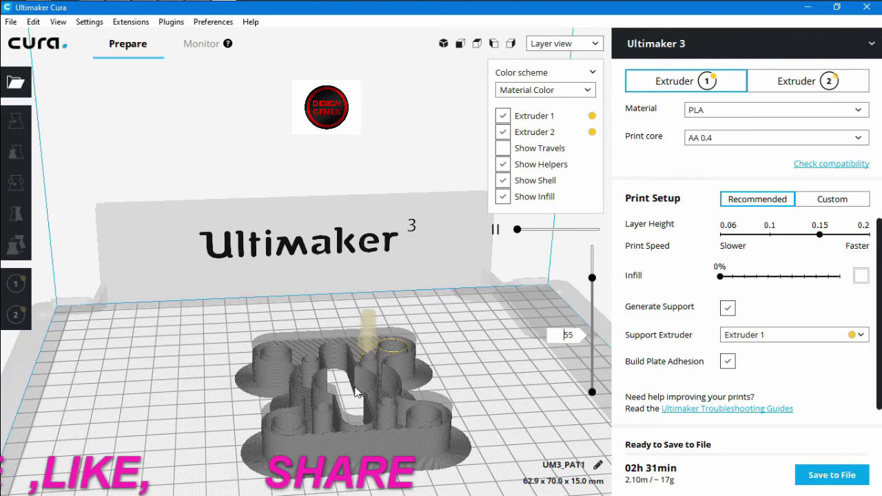